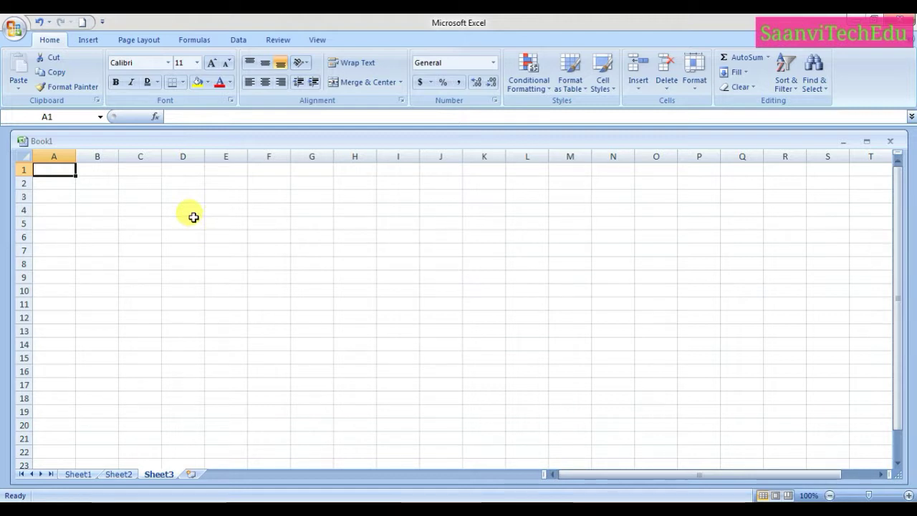
# Enter 'saanvitechedu' in cell C4 of Sheet3 after glancing at Sheet2
pyautogui.click(146, 206)
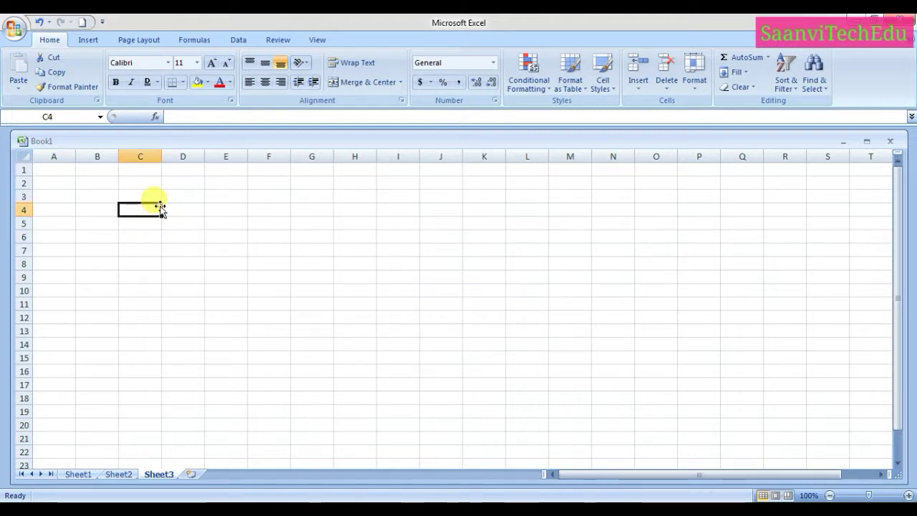
pyautogui.click(117, 473)
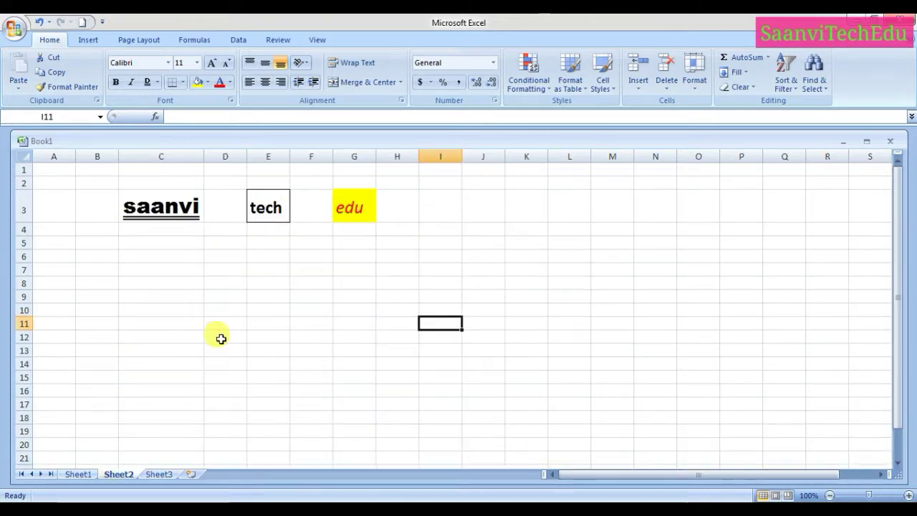
pyautogui.click(161, 475)
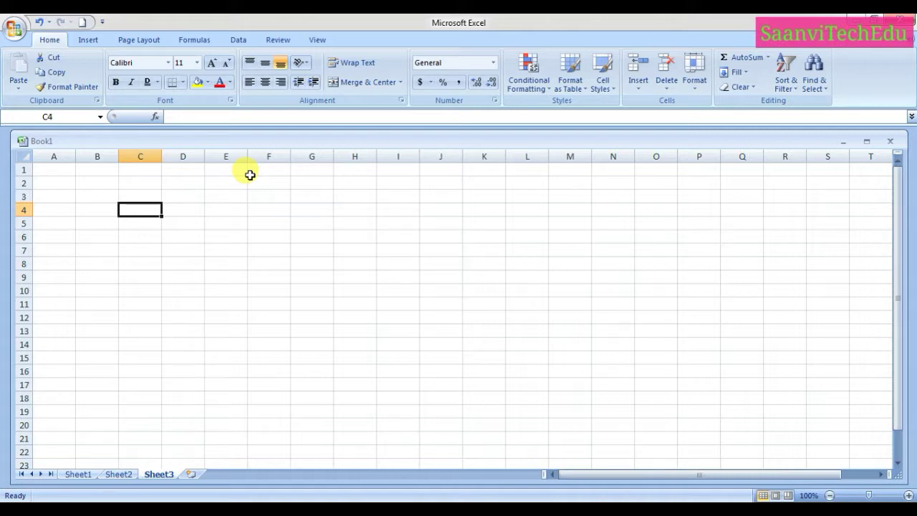
pyautogui.write('saanvitechedu')
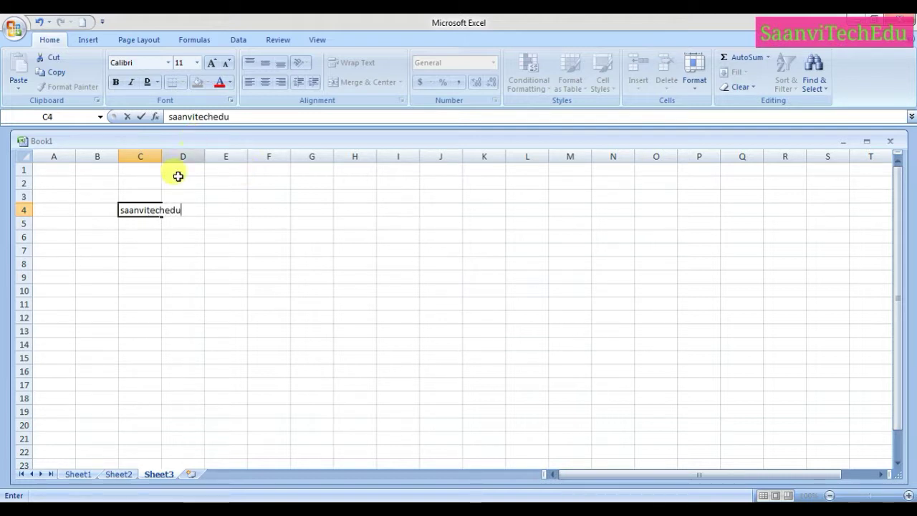
pyautogui.click(229, 317)
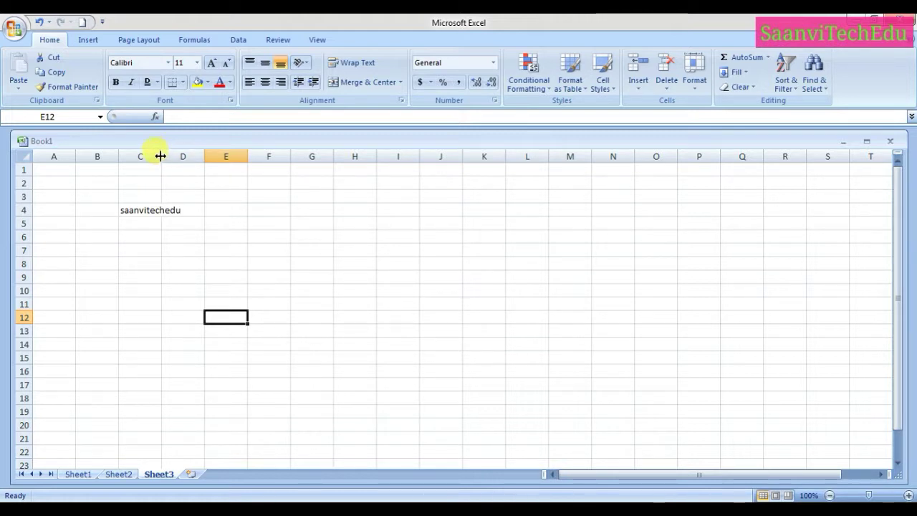
# Widen column C so 'saanvitechedu' fits inside it
pyautogui.moveTo(161, 156); pyautogui.dragTo(187, 159)
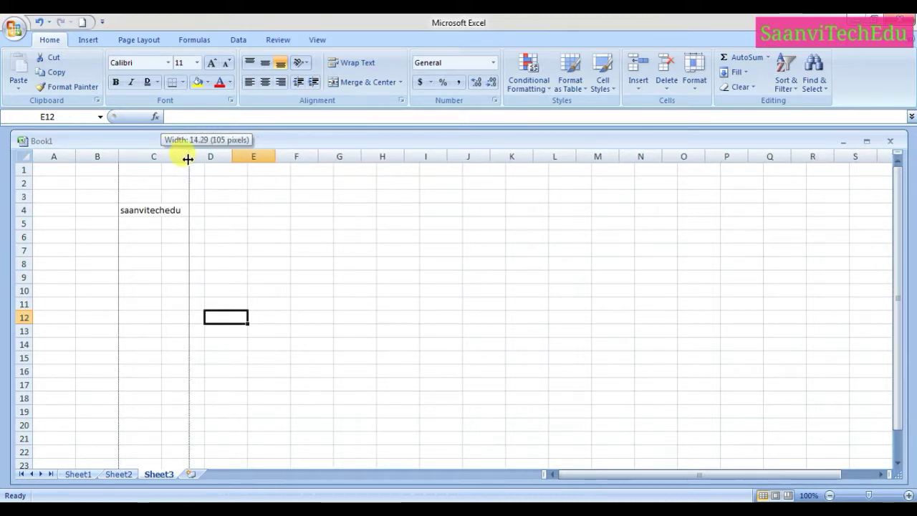
pyautogui.moveTo(188, 159); pyautogui.dragTo(188, 158)
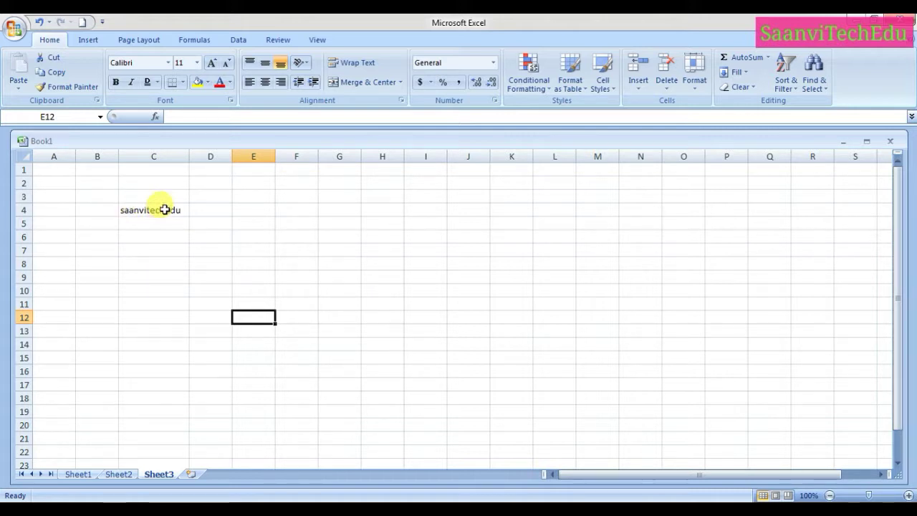
pyautogui.moveTo(191, 156); pyautogui.dragTo(195, 157)
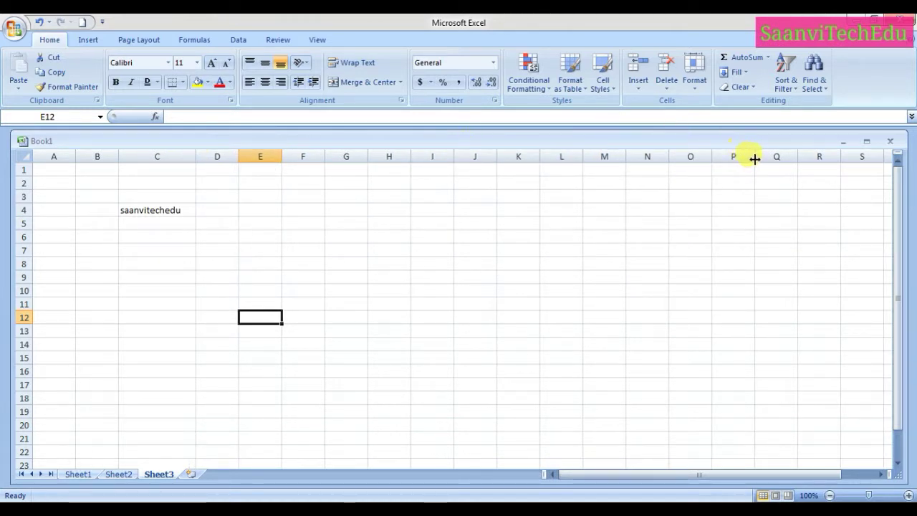
# Widen column P and select the whole column
pyautogui.moveTo(754, 158); pyautogui.dragTo(800, 155)
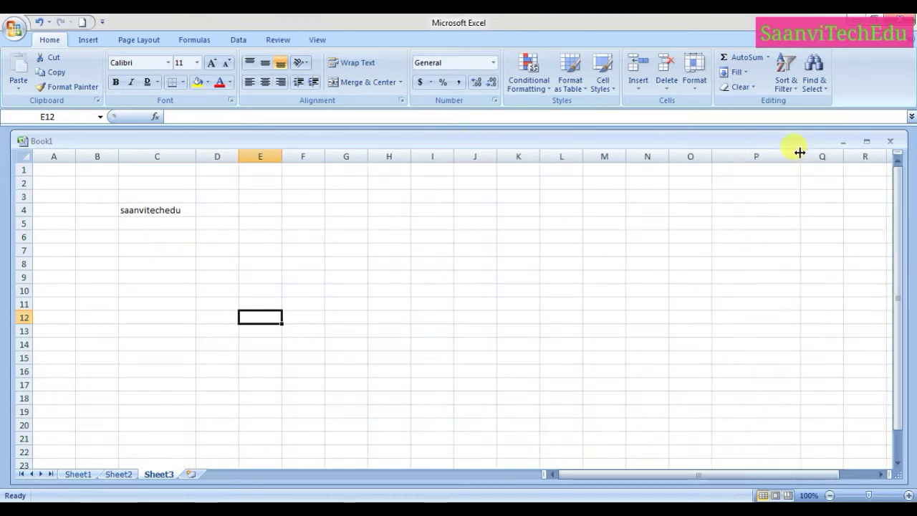
pyautogui.click(755, 173)
pyautogui.click(750, 266)
pyautogui.click(736, 218)
pyautogui.click(763, 152)
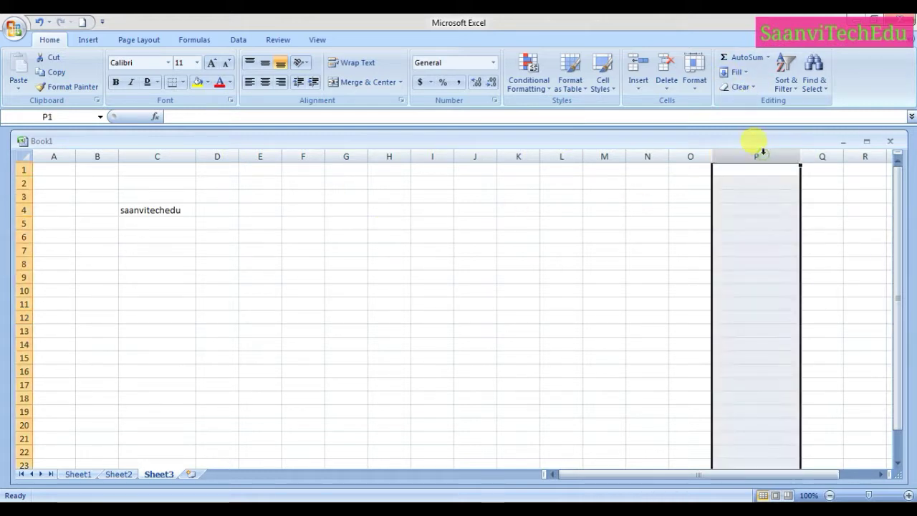
# Set column C to a width of about 29.57 and select cell C4
pyautogui.click(156, 155)
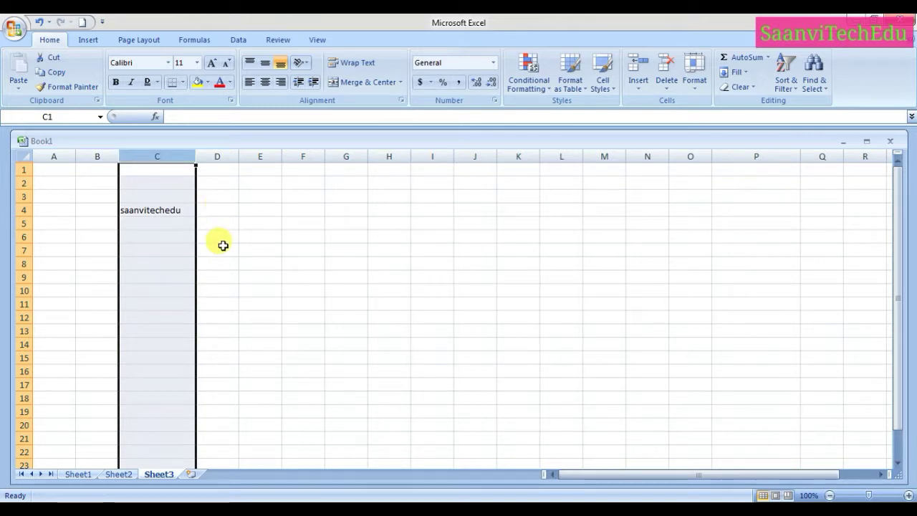
pyautogui.moveTo(195, 156)
pyautogui.mouseDown()
pyautogui.moveTo(146, 159)
pyautogui.moveTo(198, 159)
pyautogui.mouseUp()
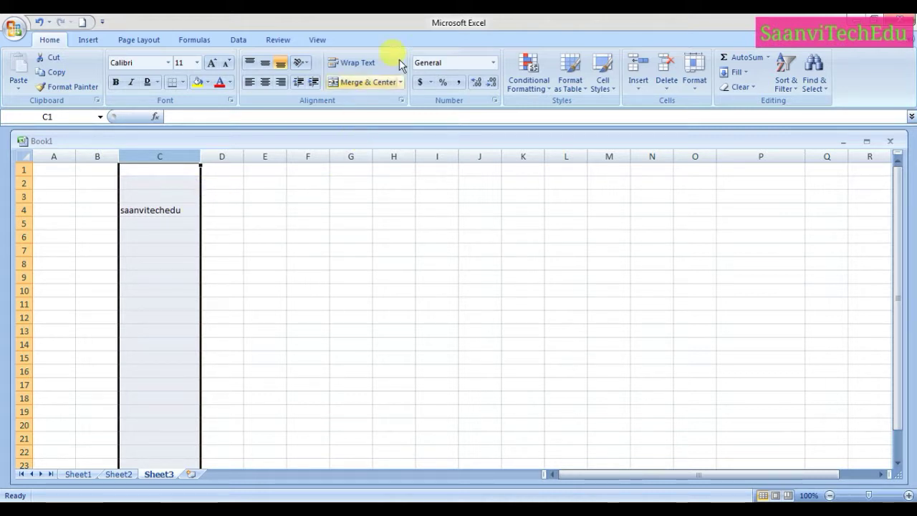
pyautogui.moveTo(200, 155); pyautogui.dragTo(260, 155)
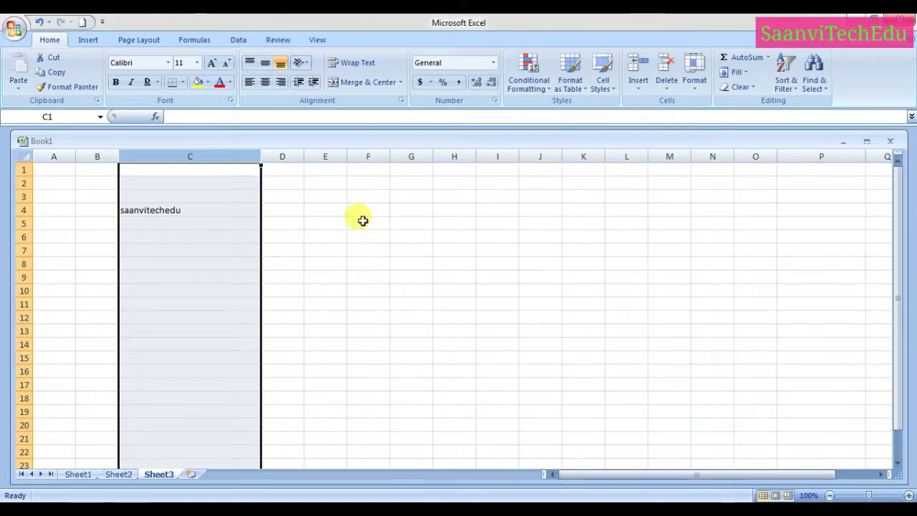
pyautogui.click(139, 210)
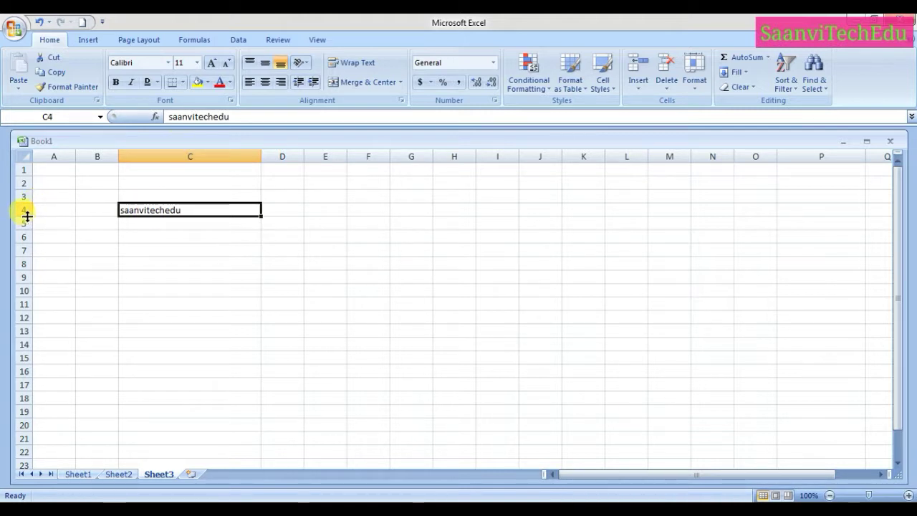
# Drag row 4 down to a height of about 43.50
pyautogui.moveTo(28, 215); pyautogui.dragTo(28, 245)
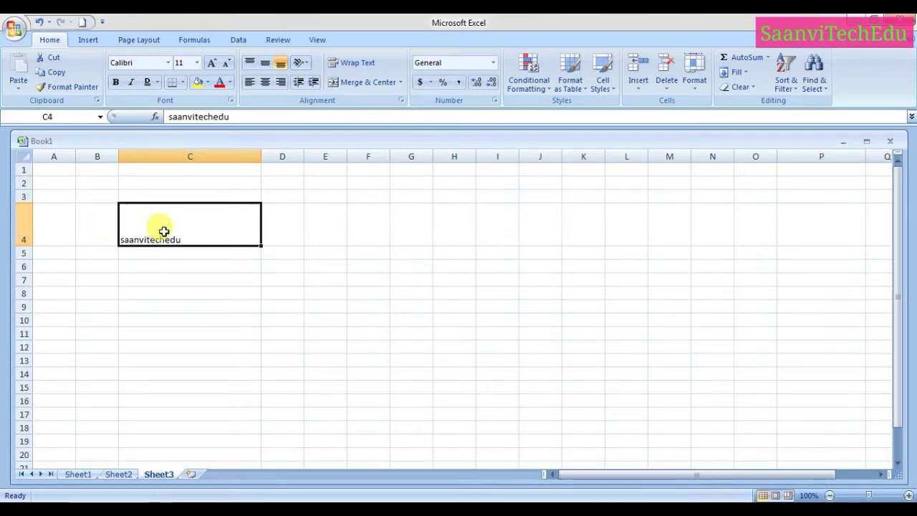
pyautogui.moveTo(25, 245); pyautogui.dragTo(26, 253)
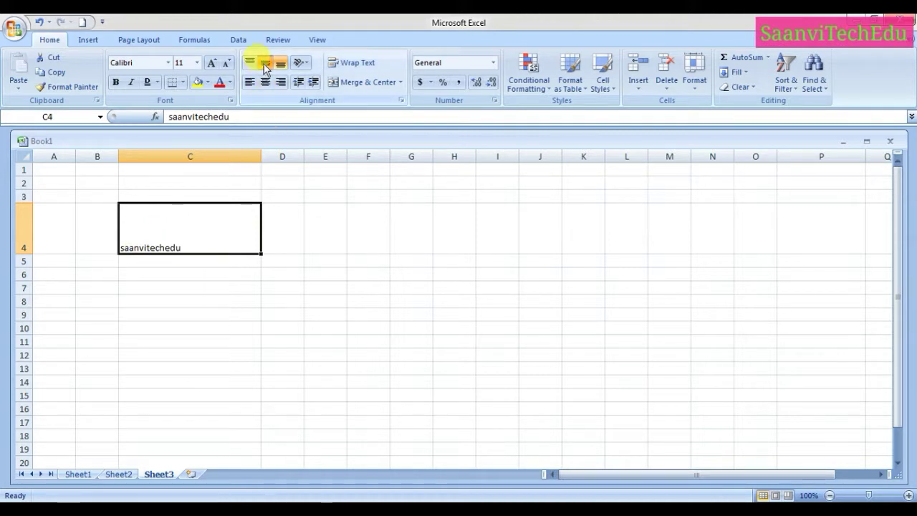
# Cycle C4 through top, middle, bottom, left, center and right alignments, ending bottom-aligned and centred
pyautogui.click(265, 67)
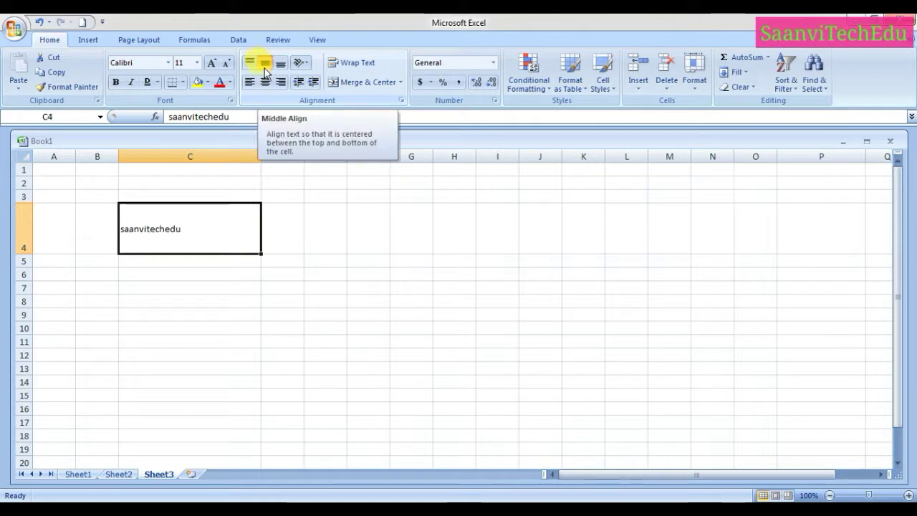
pyautogui.click(265, 82)
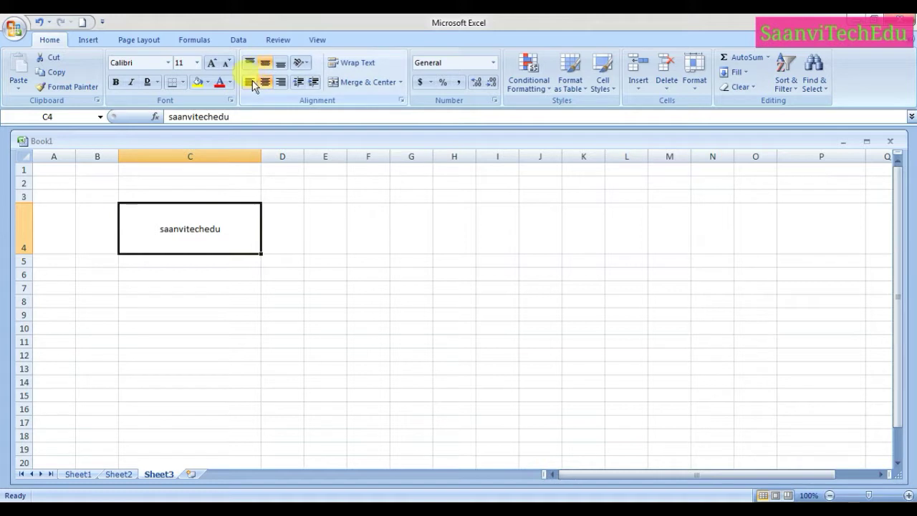
pyautogui.click(279, 83)
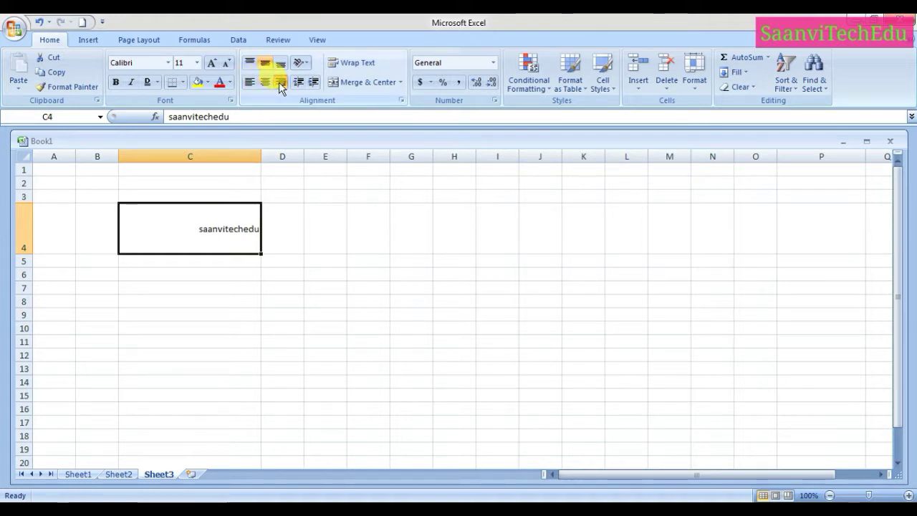
pyautogui.click(250, 63)
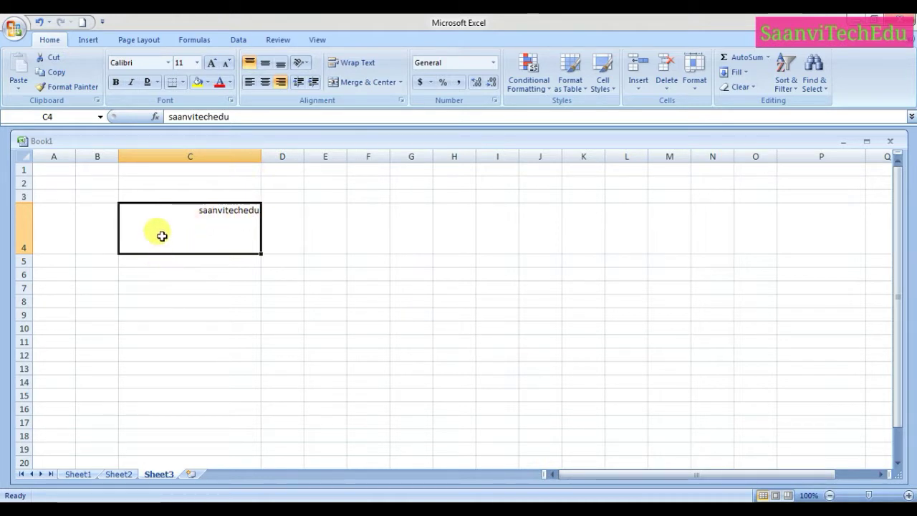
pyautogui.click(279, 65)
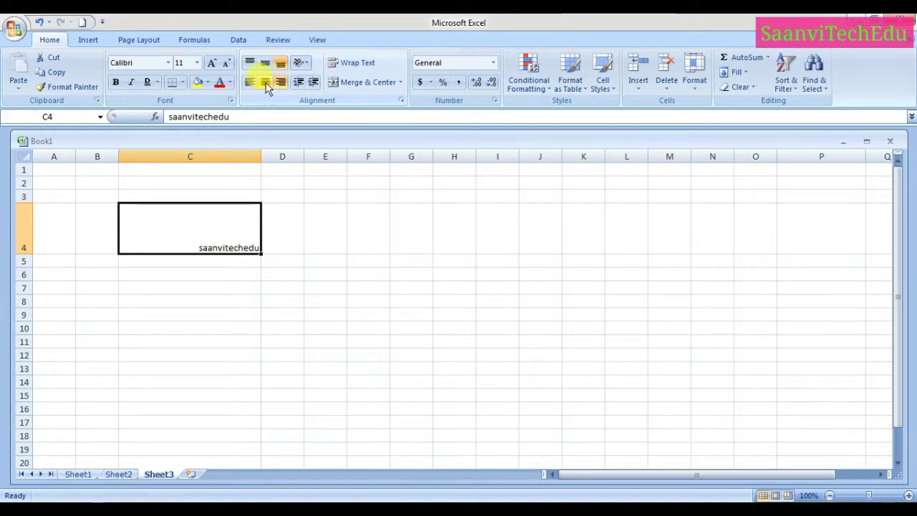
pyautogui.click(265, 82)
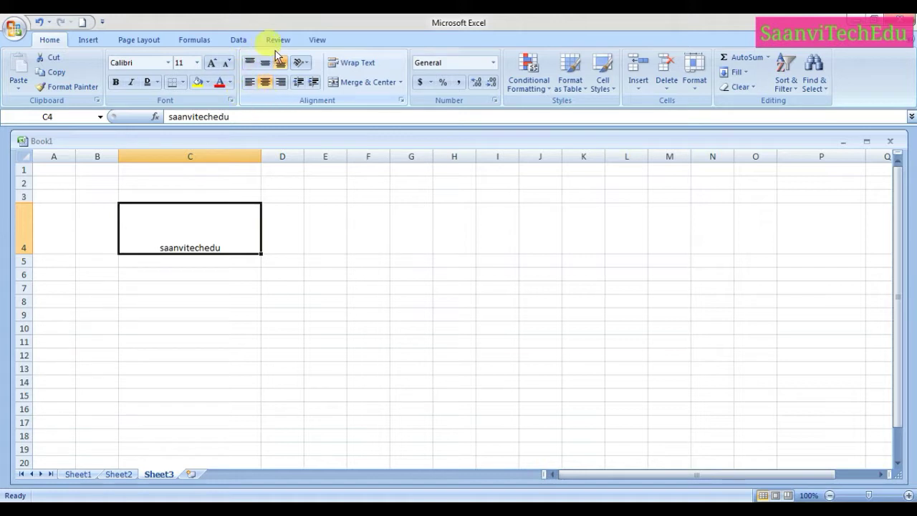
pyautogui.click(256, 81)
pyautogui.click(250, 64)
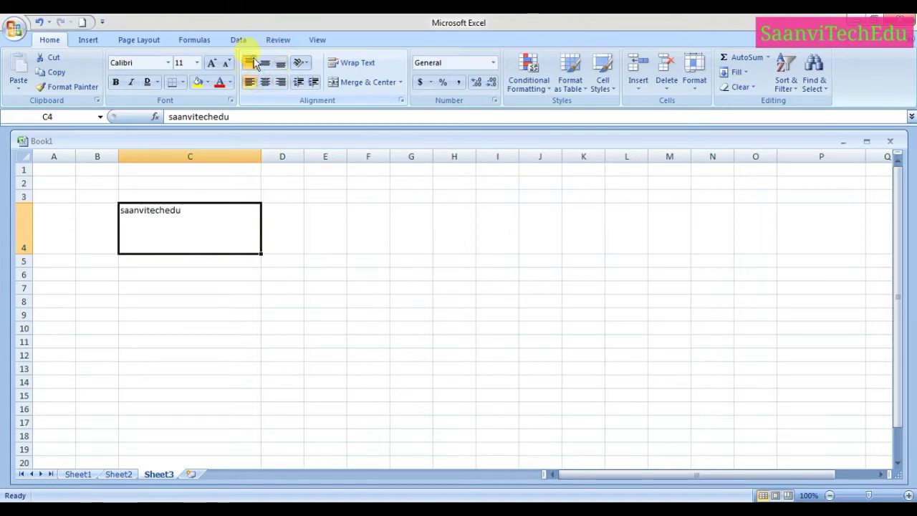
pyautogui.click(266, 63)
pyautogui.click(280, 63)
pyautogui.click(281, 81)
pyautogui.click(265, 81)
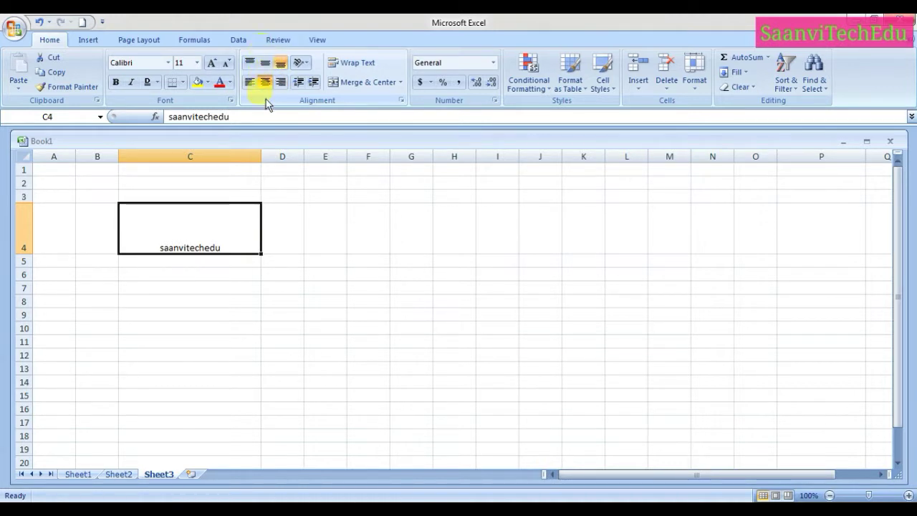
# Indent the C4 text several levels, then reduce and re-increase the indent
pyautogui.click(313, 81)
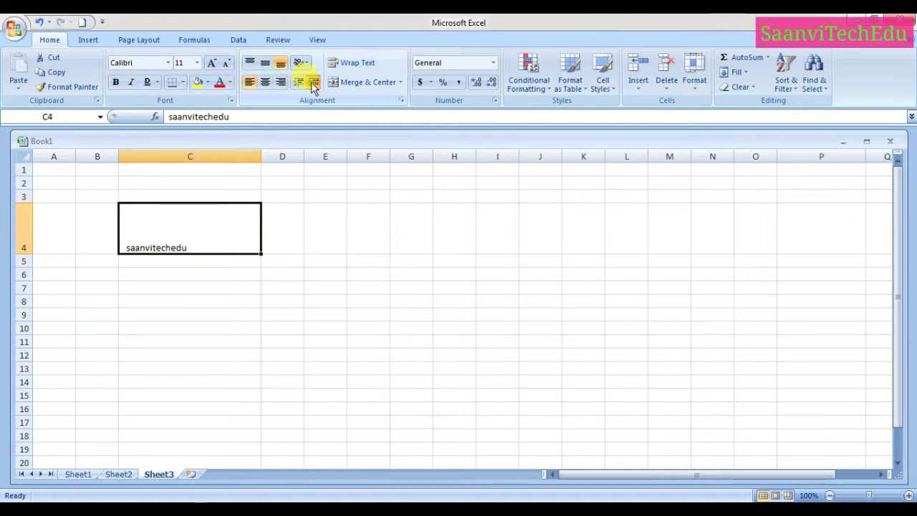
pyautogui.click(312, 81)
pyautogui.click(312, 82)
pyautogui.click(312, 81)
pyautogui.click(312, 81)
pyautogui.click(312, 82)
pyautogui.click(312, 82)
pyautogui.click(312, 81)
pyautogui.click(312, 82)
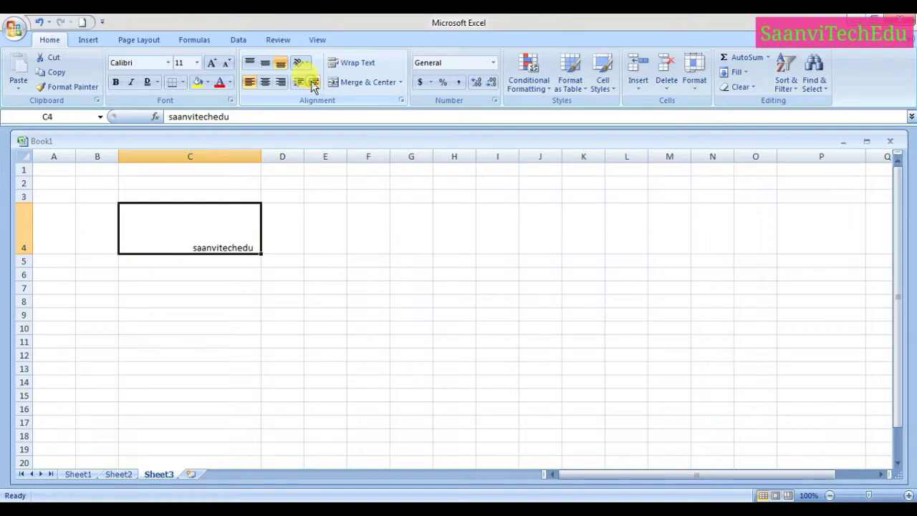
pyautogui.click(299, 84)
pyautogui.click(299, 84)
pyautogui.click(299, 84)
pyautogui.click(299, 84)
pyautogui.click(299, 84)
pyautogui.click(299, 84)
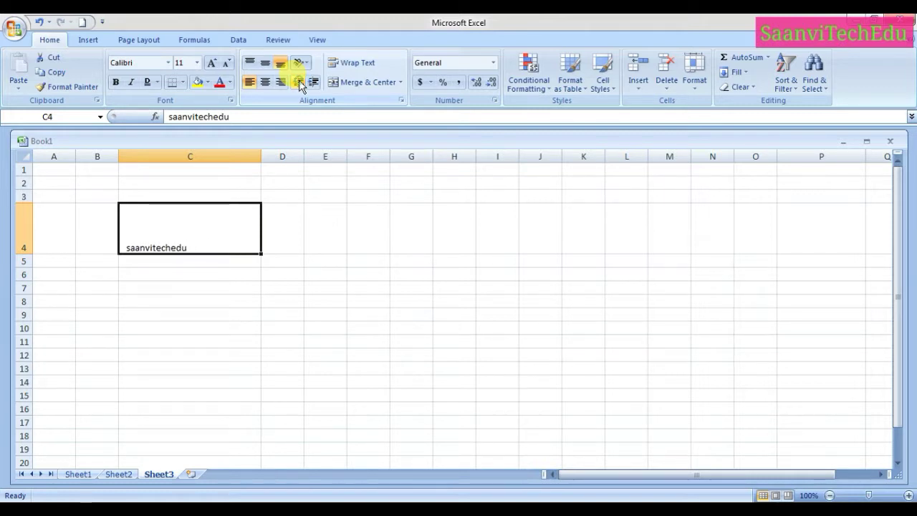
pyautogui.click(312, 82)
pyautogui.click(312, 81)
pyautogui.click(312, 81)
pyautogui.click(313, 82)
pyautogui.click(312, 82)
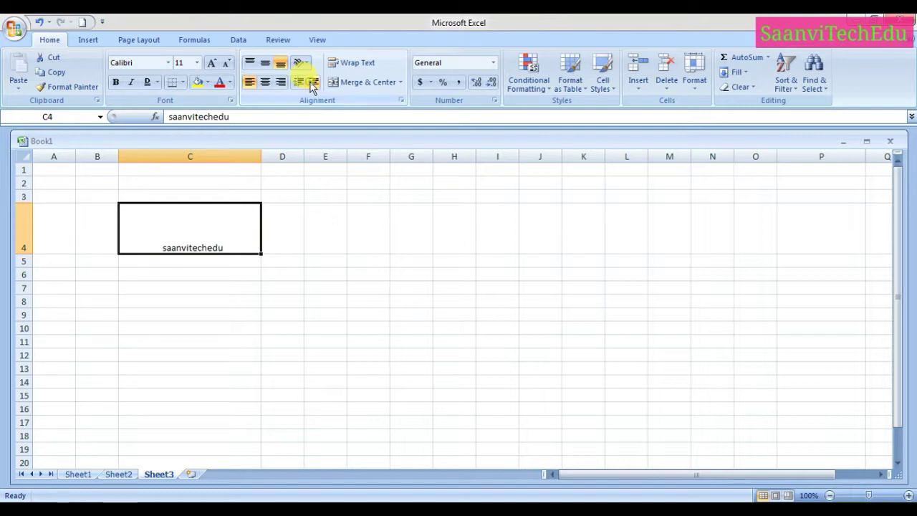
pyautogui.click(312, 84)
pyautogui.click(313, 84)
# Keep adjusting the C4 indent up and down until it is removed
pyautogui.click(299, 84)
pyautogui.click(300, 84)
pyautogui.click(299, 84)
pyautogui.click(300, 84)
pyautogui.click(299, 84)
pyautogui.click(300, 84)
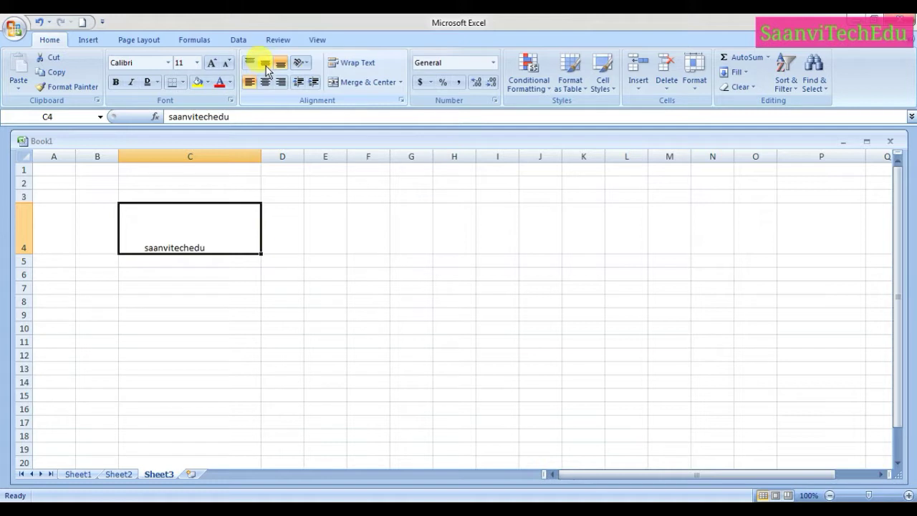
pyautogui.click(265, 64)
pyautogui.click(300, 84)
pyautogui.click(299, 84)
pyautogui.click(299, 84)
pyautogui.click(315, 82)
pyautogui.click(315, 82)
pyautogui.click(315, 81)
pyautogui.click(315, 82)
pyautogui.click(315, 82)
pyautogui.click(316, 82)
pyautogui.click(315, 82)
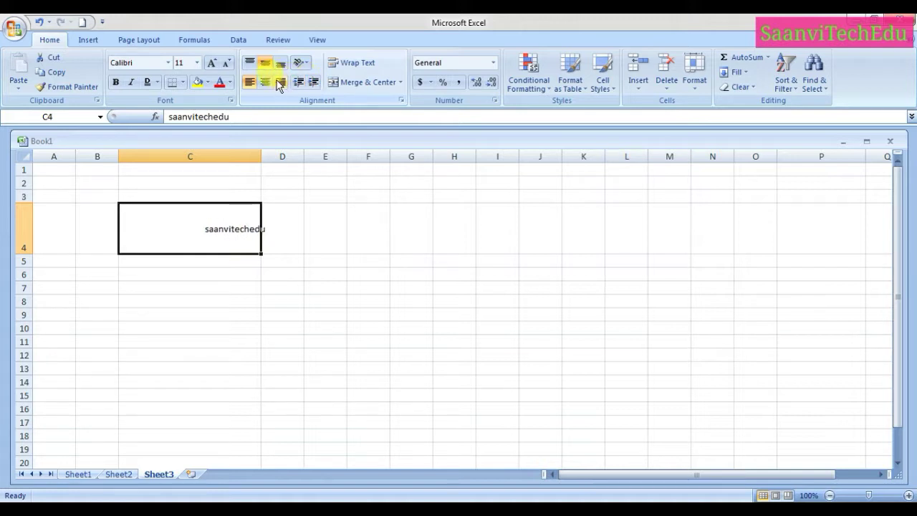
pyautogui.click(298, 82)
pyautogui.click(298, 83)
pyautogui.click(298, 82)
pyautogui.click(298, 83)
pyautogui.click(298, 82)
pyautogui.click(299, 84)
pyautogui.click(299, 84)
pyautogui.click(299, 84)
pyautogui.click(299, 84)
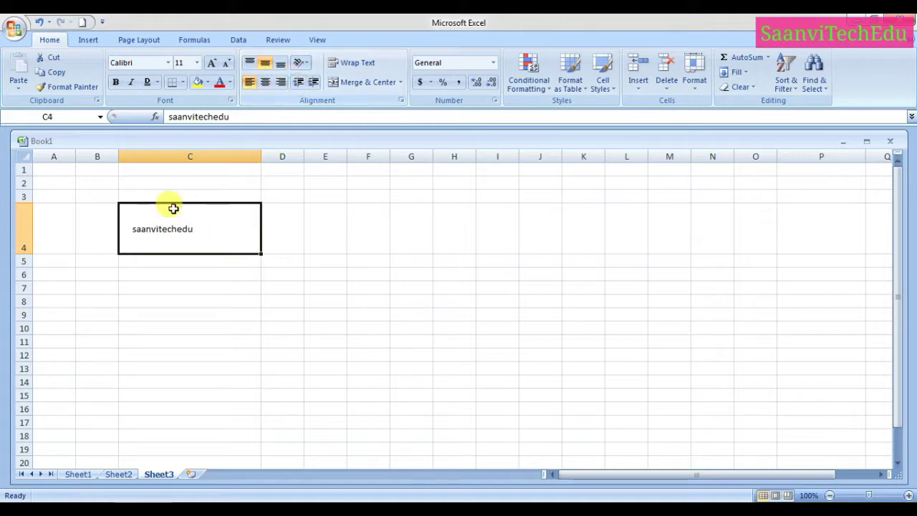
# Center 'saanvitechedu' horizontally and vertically in C4
pyautogui.click(265, 84)
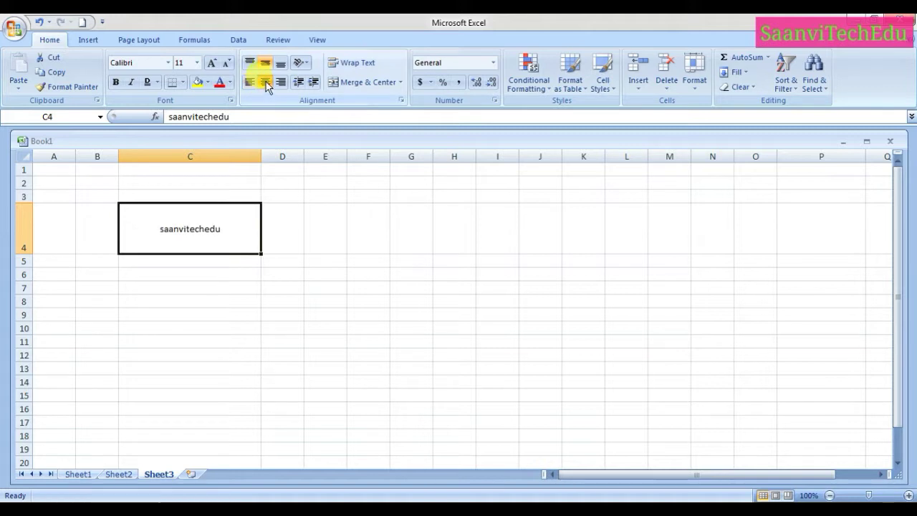
pyautogui.click(265, 65)
pyautogui.click(265, 66)
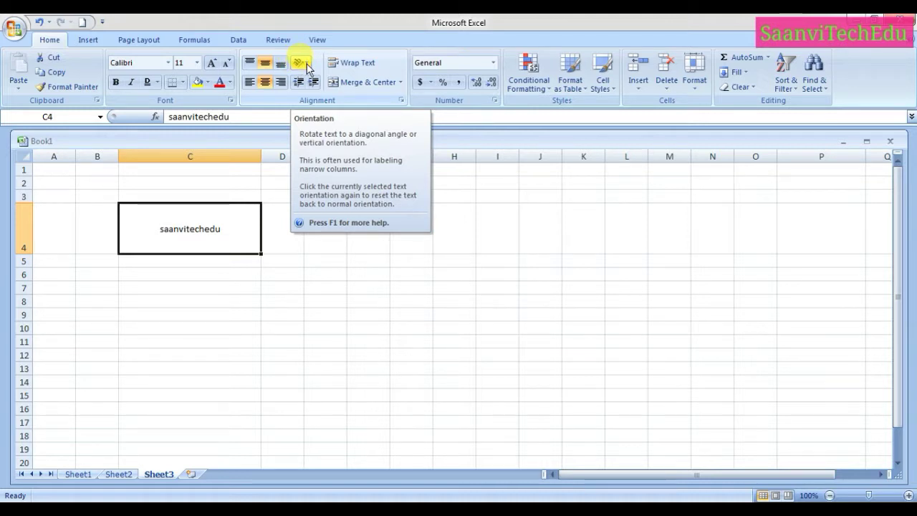
# Angle the C4 text counterclockwise and raise row 4 to about 81 points
pyautogui.click(307, 66)
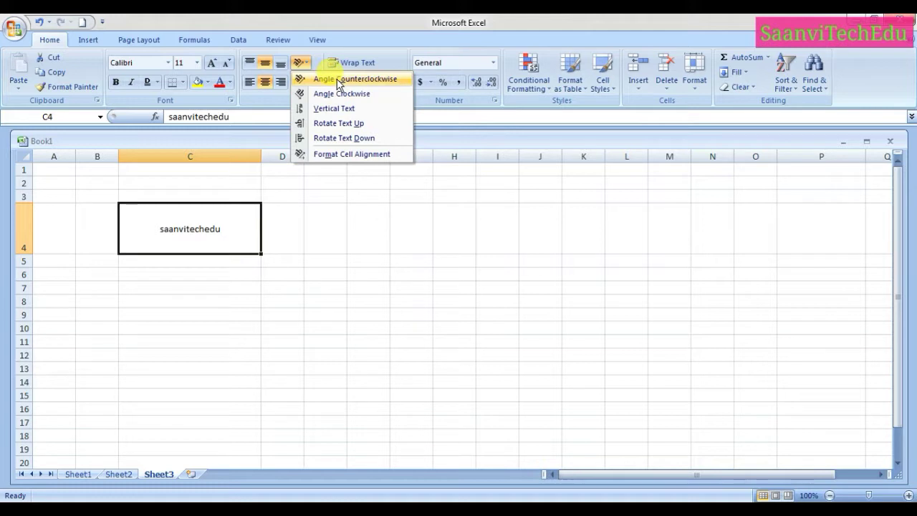
pyautogui.click(337, 80)
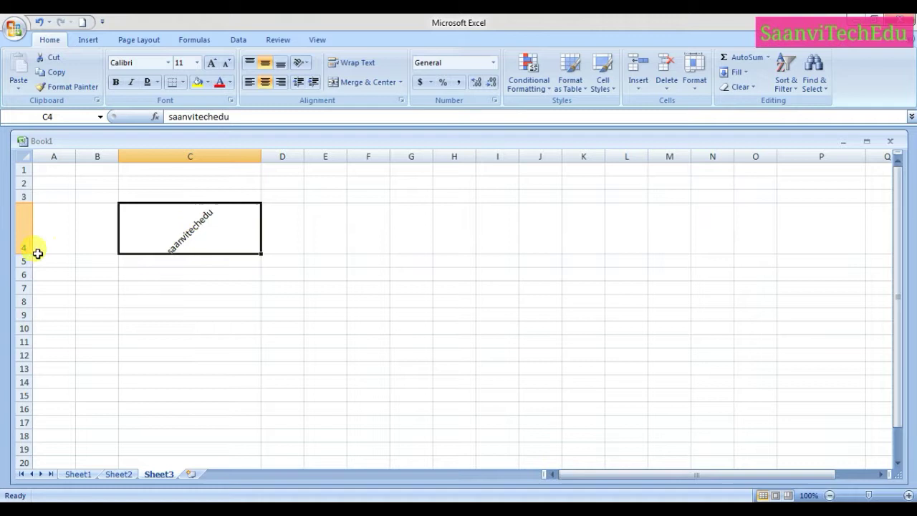
pyautogui.moveTo(25, 253); pyautogui.dragTo(24, 275)
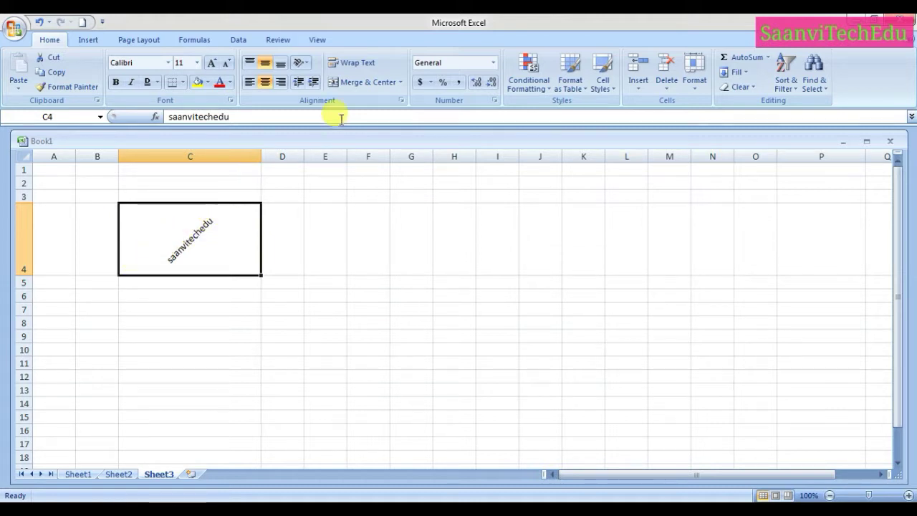
pyautogui.click(308, 64)
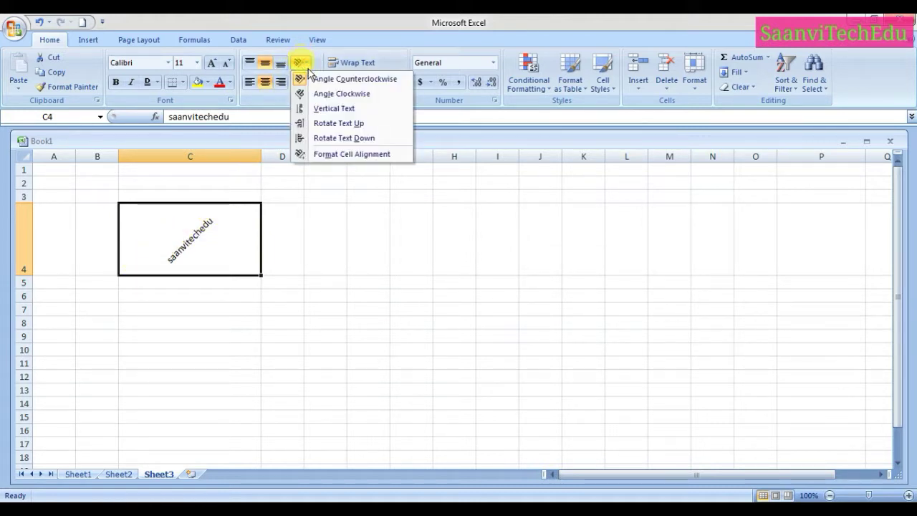
# Apply Angle Clockwise, then Vertical Text to C4, making row 4 tall enough for all letters
pyautogui.click(342, 153)
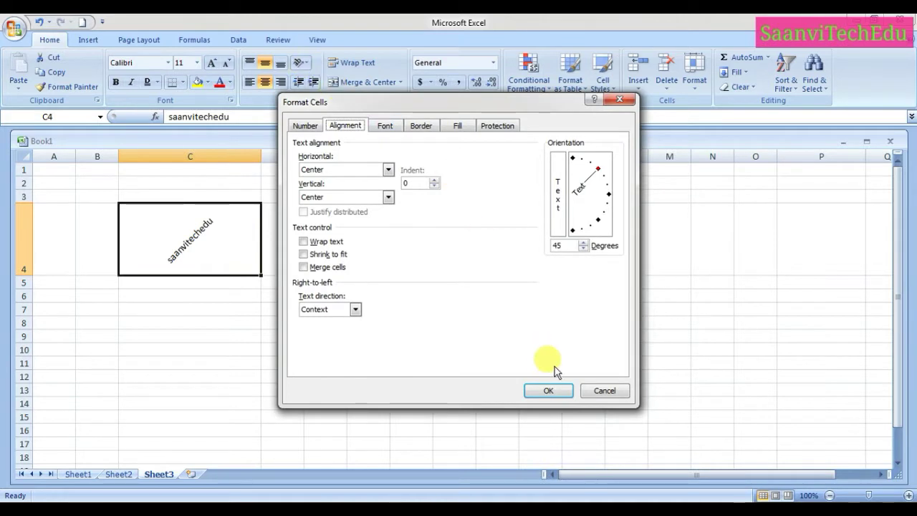
pyautogui.click(603, 391)
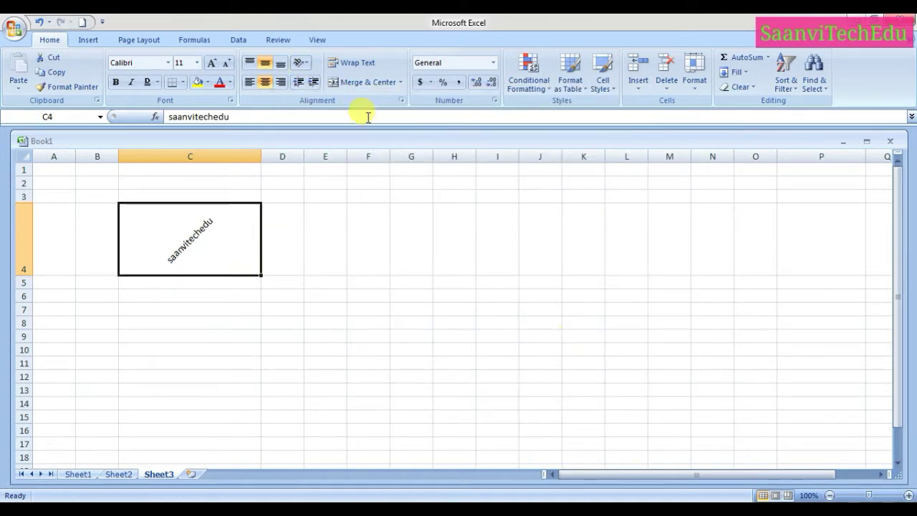
pyautogui.click(305, 62)
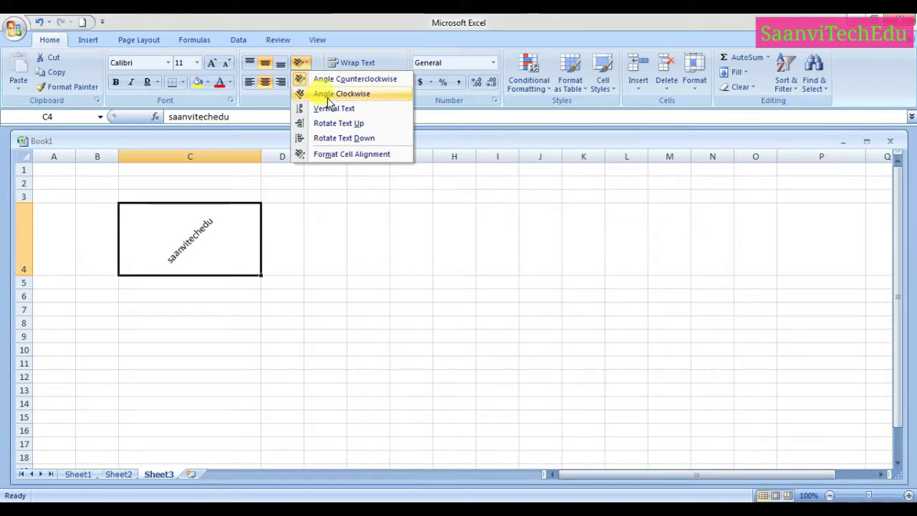
pyautogui.click(327, 99)
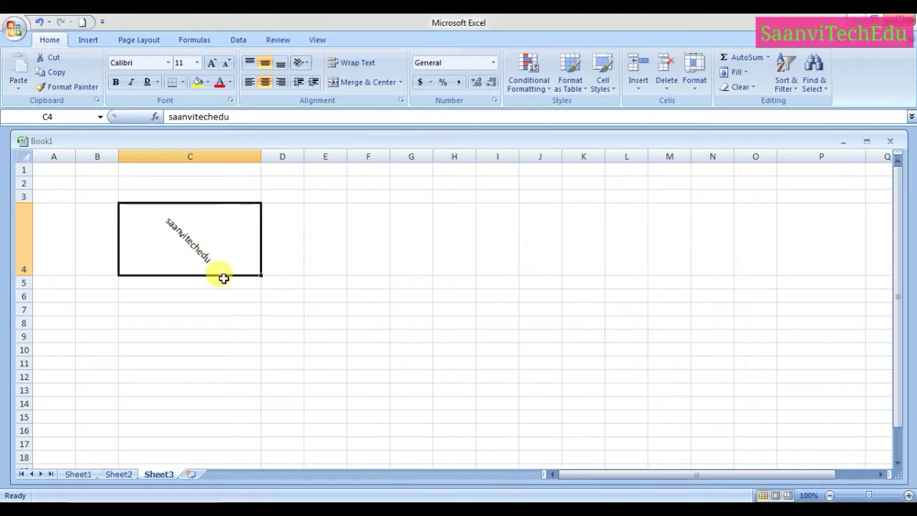
pyautogui.click(300, 66)
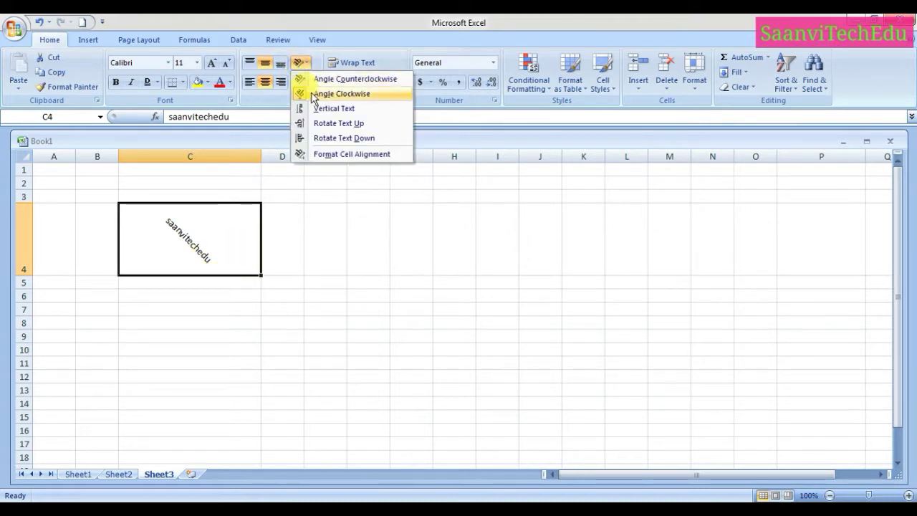
pyautogui.click(333, 108)
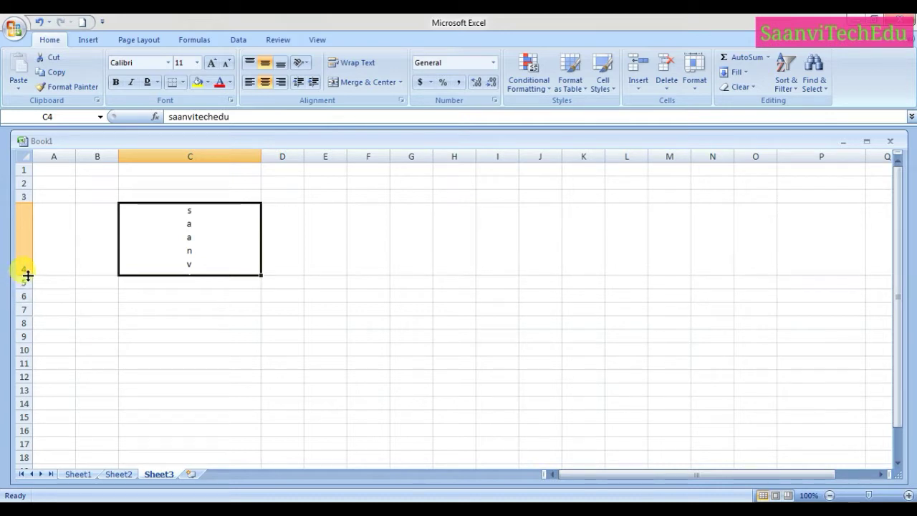
pyautogui.moveTo(28, 275); pyautogui.dragTo(26, 364)
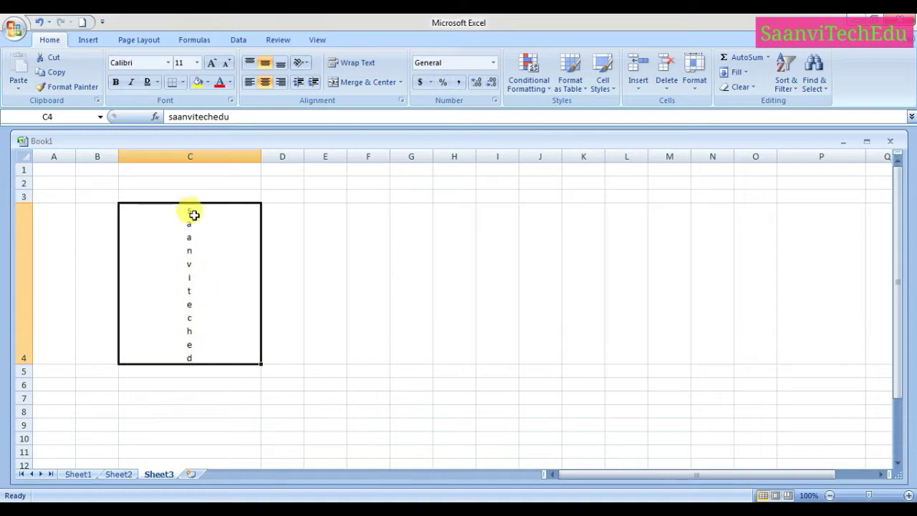
# Rotate the C4 text up, then rotate it down
pyautogui.click(308, 65)
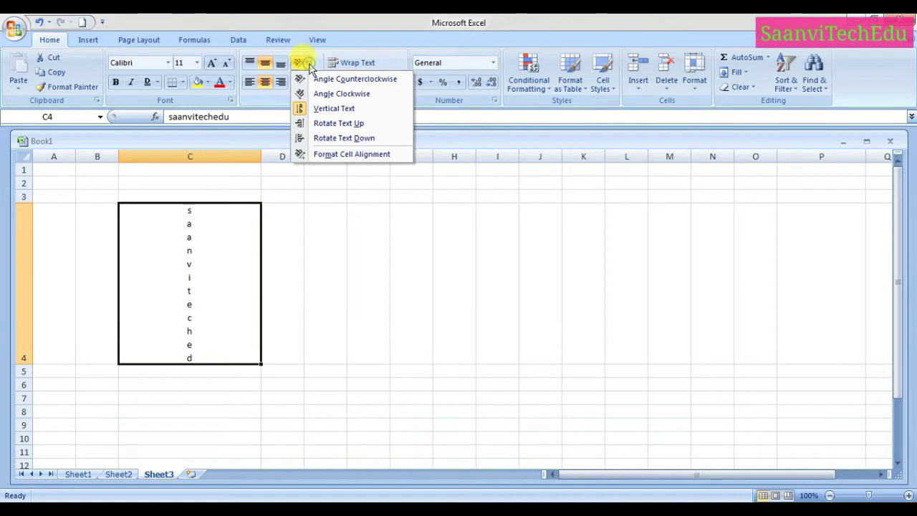
pyautogui.click(324, 125)
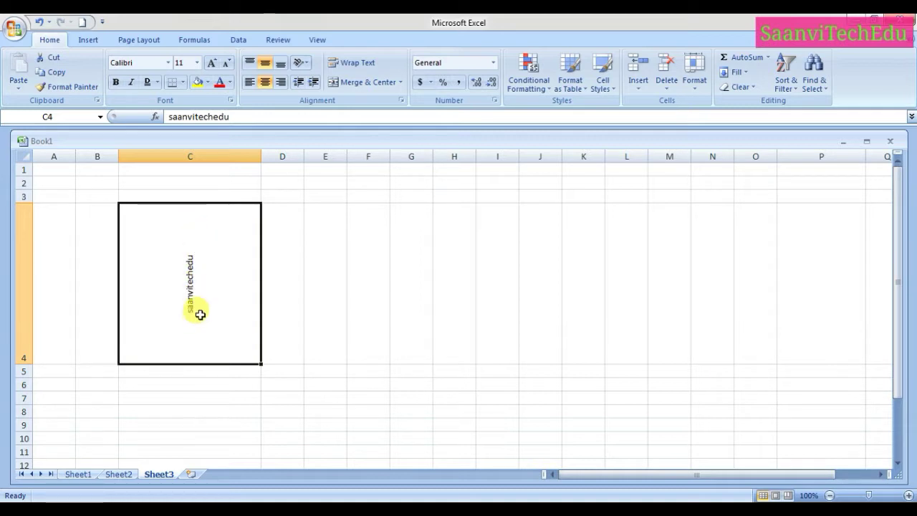
pyautogui.click(308, 65)
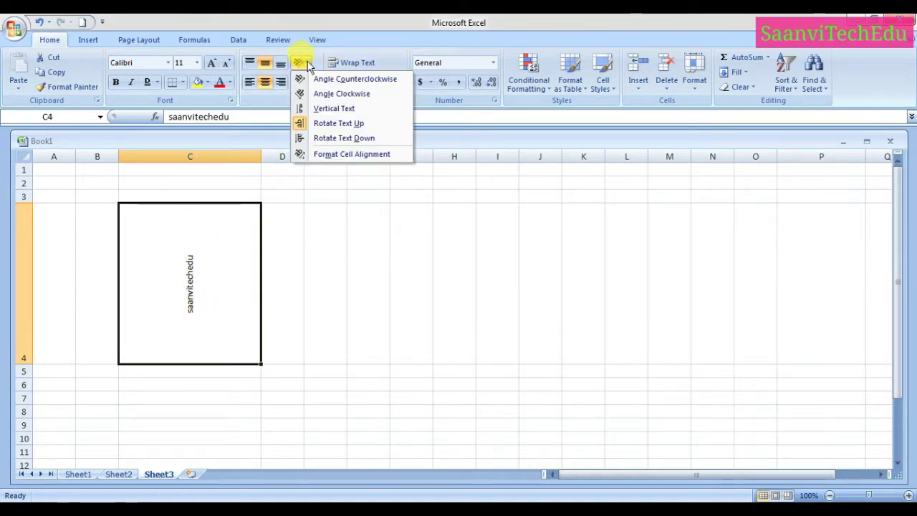
pyautogui.click(336, 138)
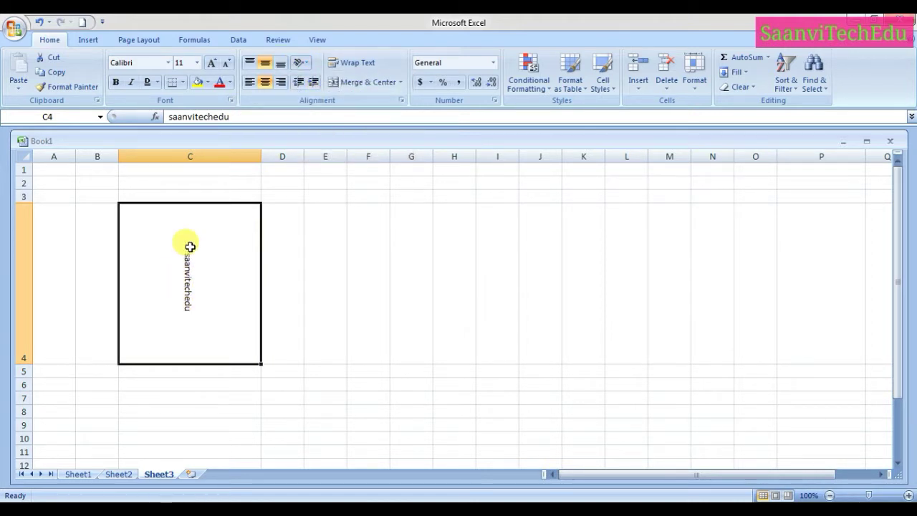
pyautogui.click(307, 64)
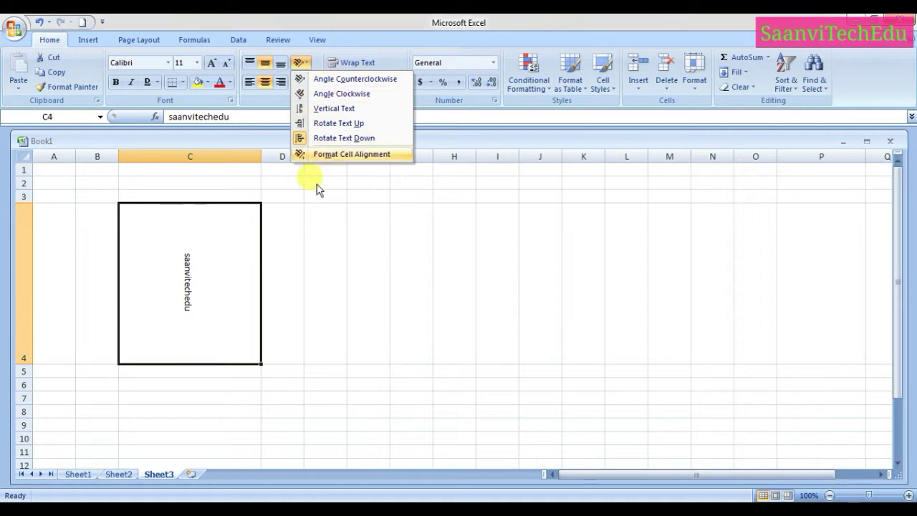
pyautogui.click(253, 291)
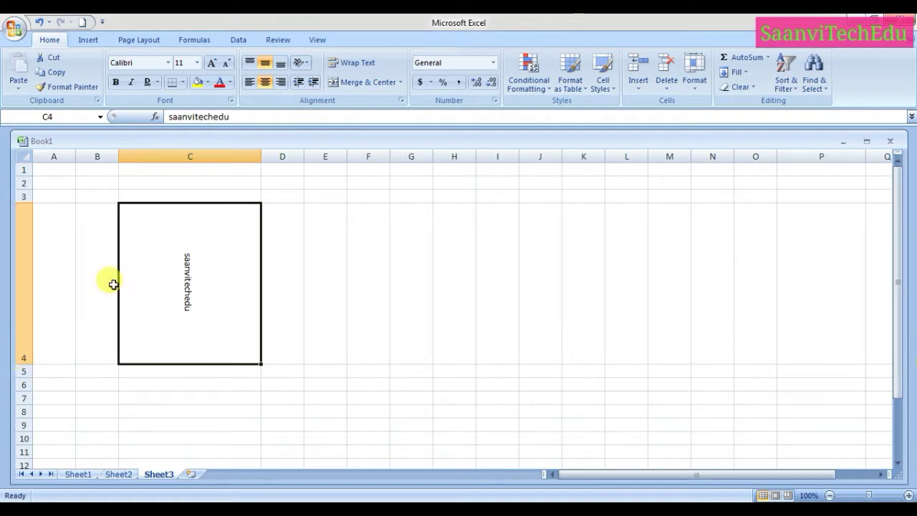
# Reapply Angle Counterclockwise, then undo back to the rotated-down text
pyautogui.click(301, 62)
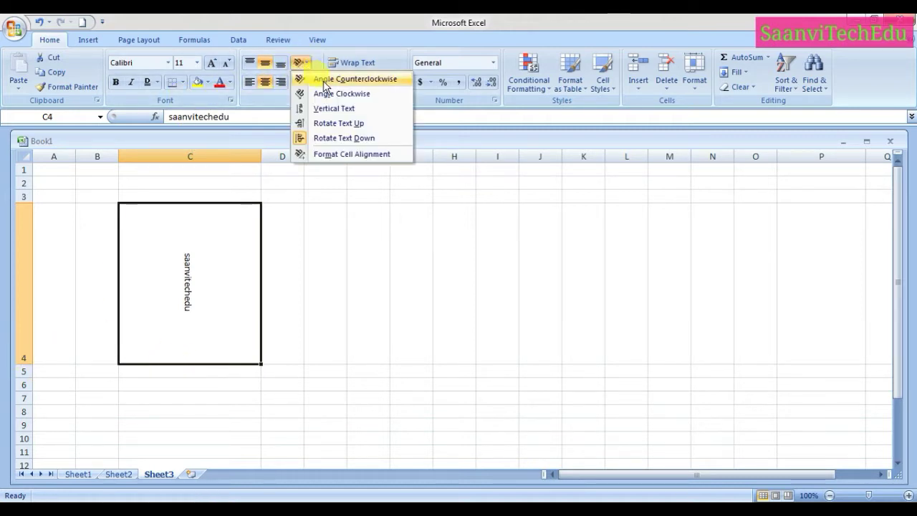
pyautogui.click(318, 78)
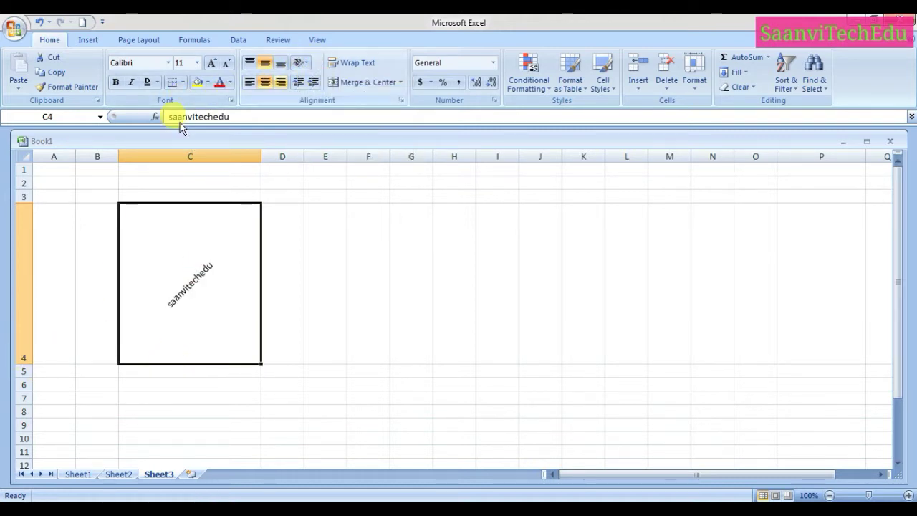
pyautogui.click(306, 63)
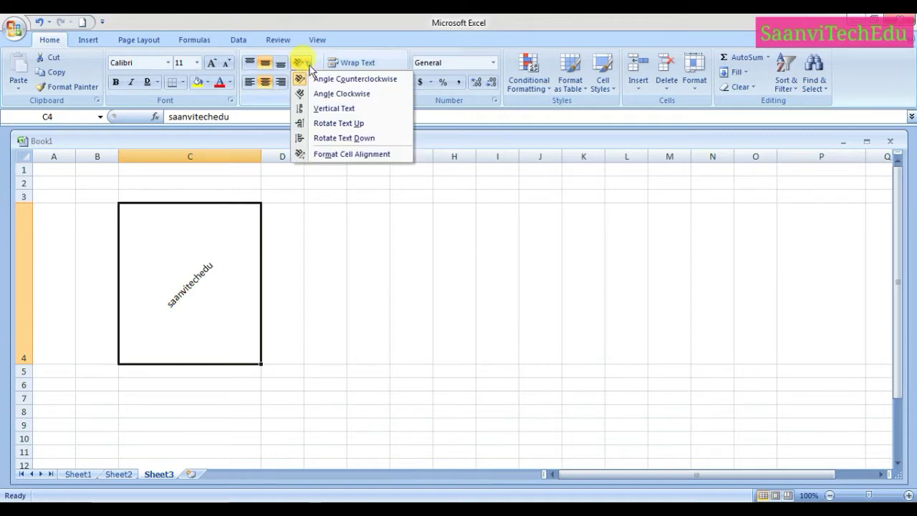
pyautogui.click(323, 262)
pyautogui.hotkey('ctrl', 'z')
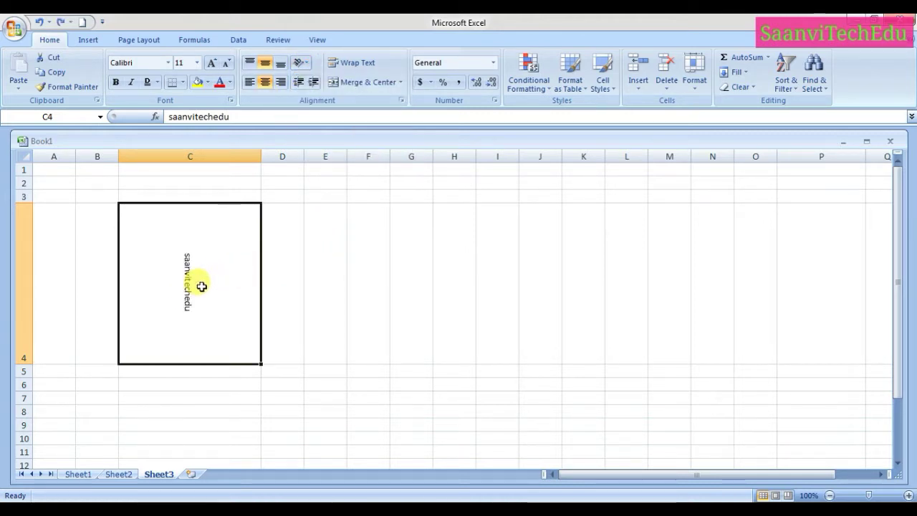
pyautogui.hotkey('ctrl', 'z')
# Undo once more, middle-align C4, shorten row 4, narrow column C and turn on Wrap Text
pyautogui.hotkey('ctrl', 'z')
pyautogui.hotkey('ctrl', 'z')
pyautogui.hotkey('ctrl', 'z')
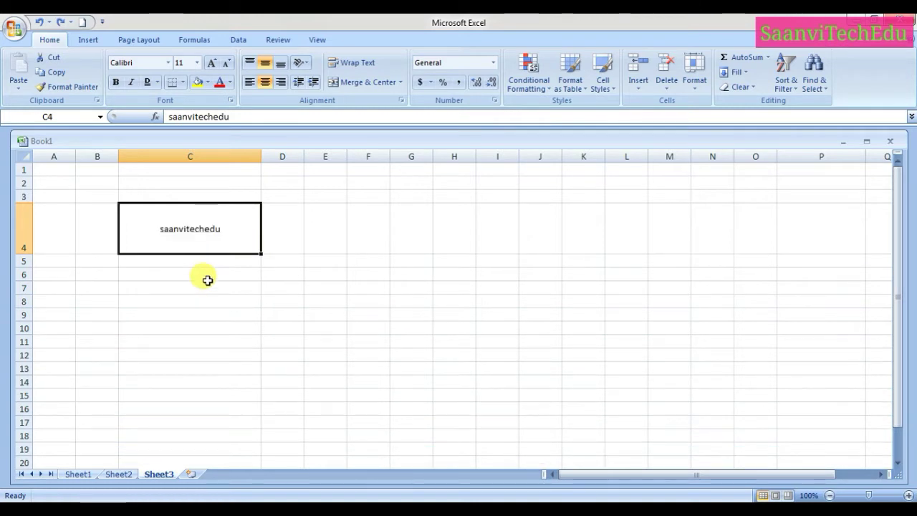
pyautogui.hotkey('ctrl', 'z')
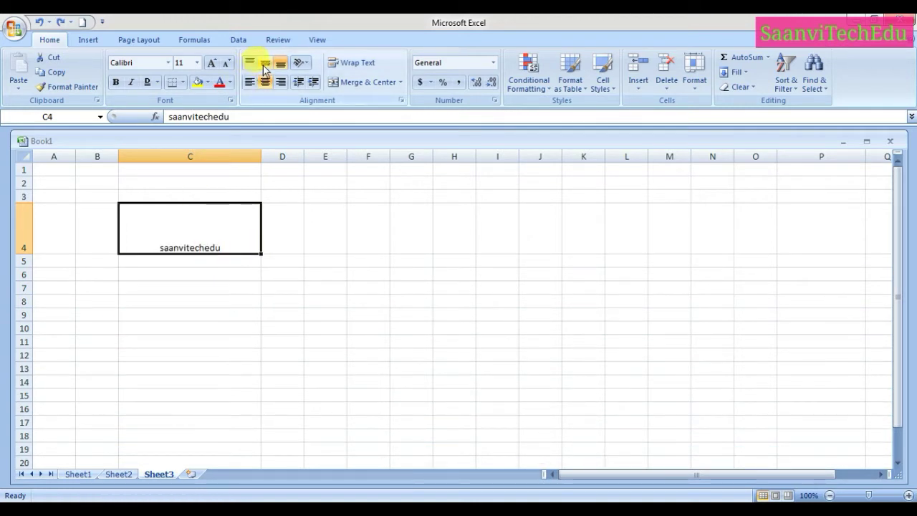
pyautogui.click(264, 67)
pyautogui.moveTo(24, 253); pyautogui.dragTo(24, 230)
pyautogui.moveTo(260, 153)
pyautogui.mouseDown()
pyautogui.moveTo(169, 154)
pyautogui.moveTo(186, 156)
pyautogui.mouseUp()
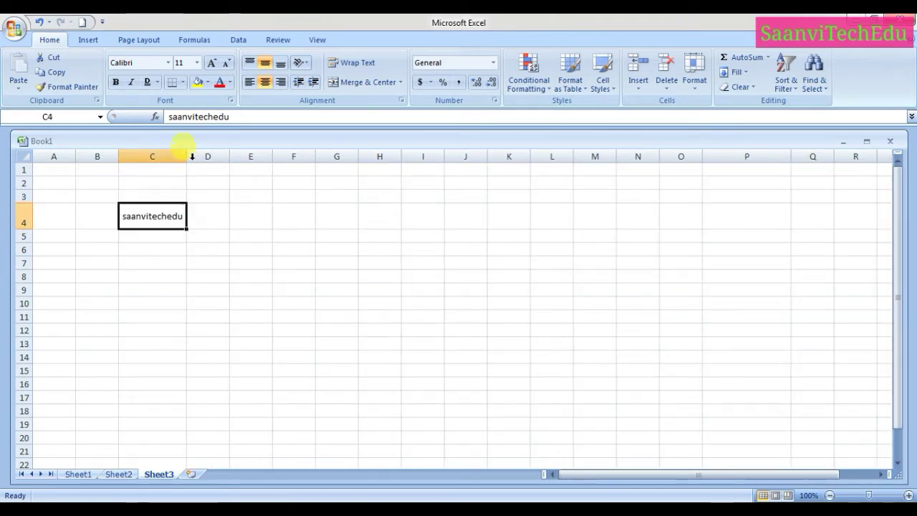
pyautogui.click(351, 65)
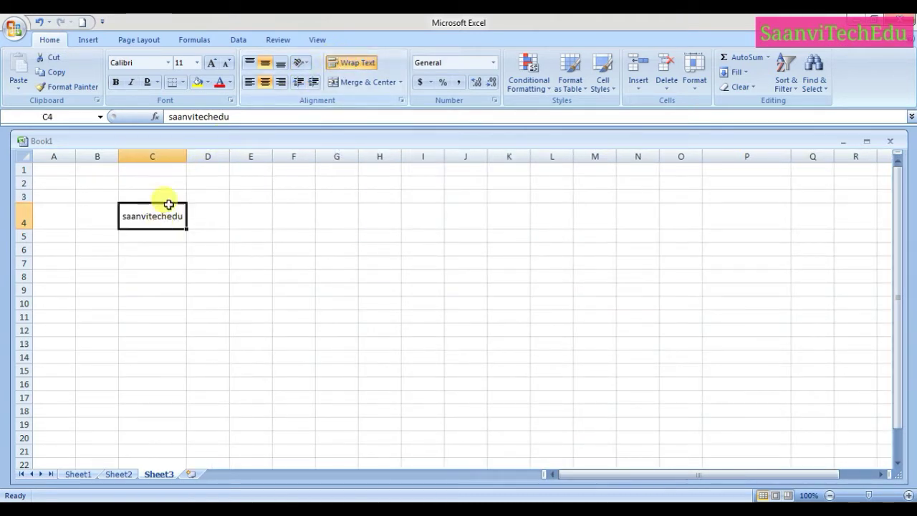
# Narrow column C until 'saanvitechedu' wraps, raise row 4 to about 41.25, then widen C slightly
pyautogui.moveTo(185, 157); pyautogui.dragTo(166, 157)
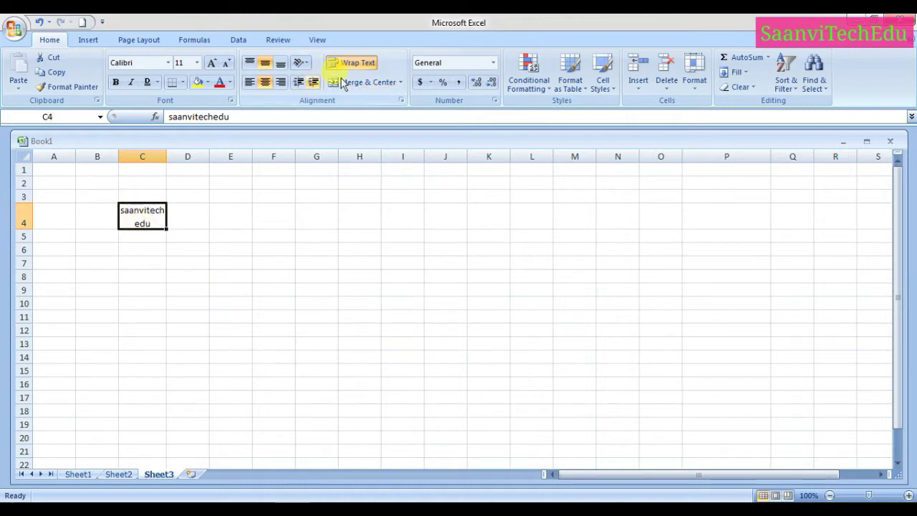
pyautogui.moveTo(169, 155); pyautogui.dragTo(159, 156)
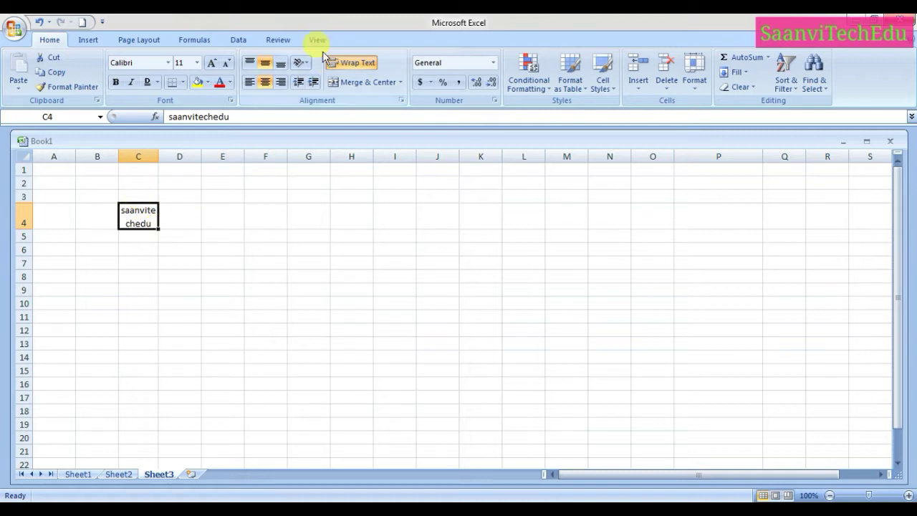
pyautogui.moveTo(159, 157); pyautogui.dragTo(152, 156)
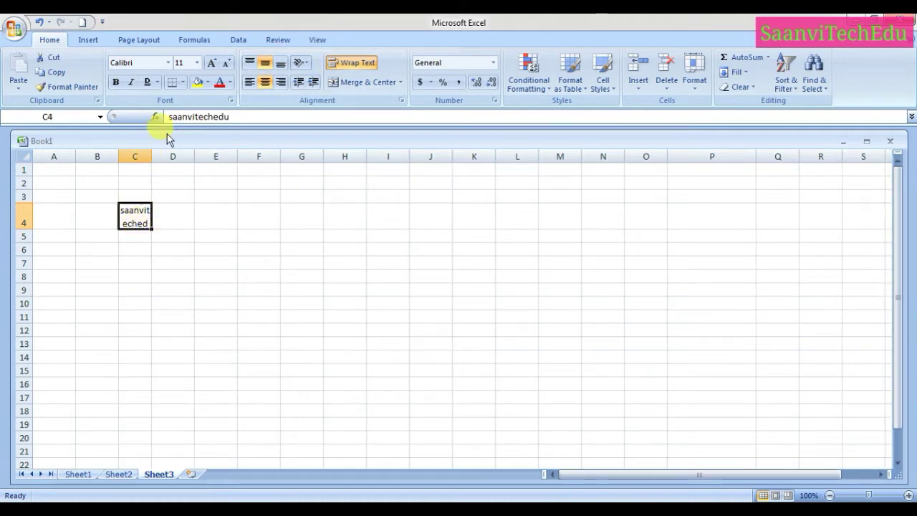
pyautogui.moveTo(151, 157); pyautogui.dragTo(148, 157)
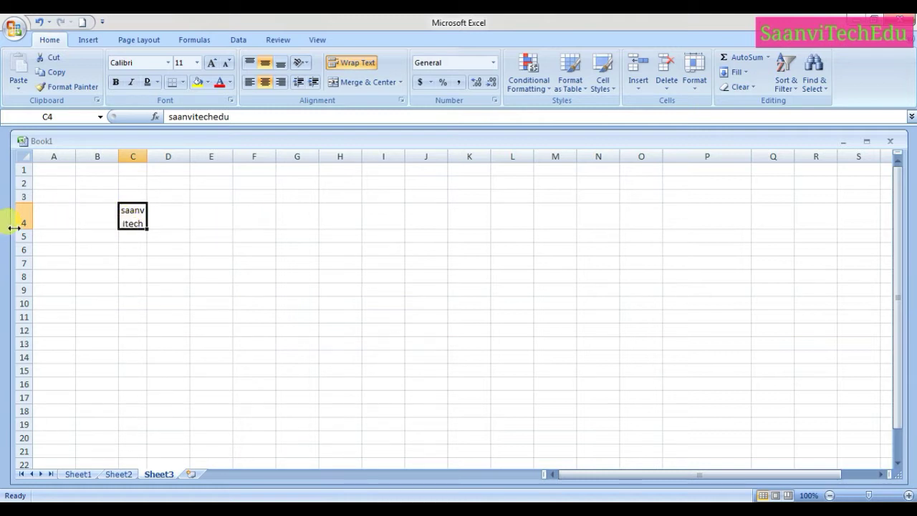
pyautogui.moveTo(17, 226); pyautogui.dragTo(20, 234)
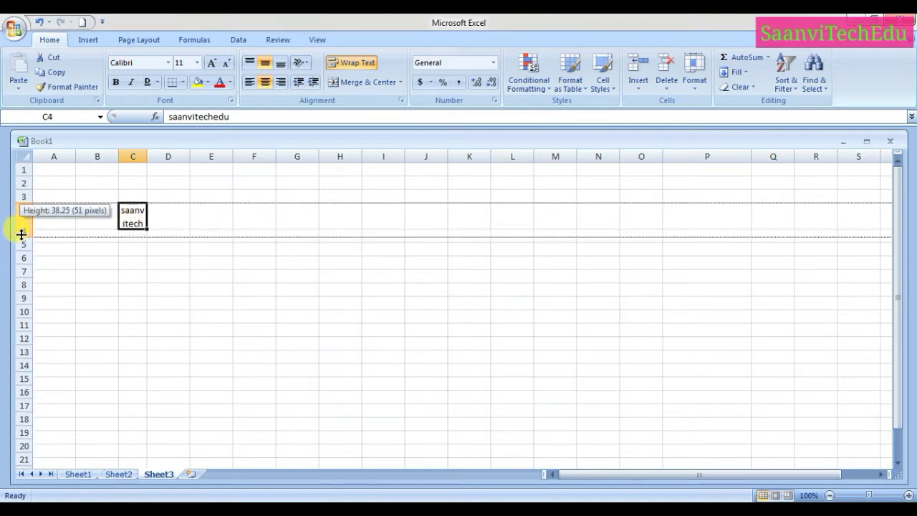
pyautogui.moveTo(22, 234); pyautogui.dragTo(23, 242)
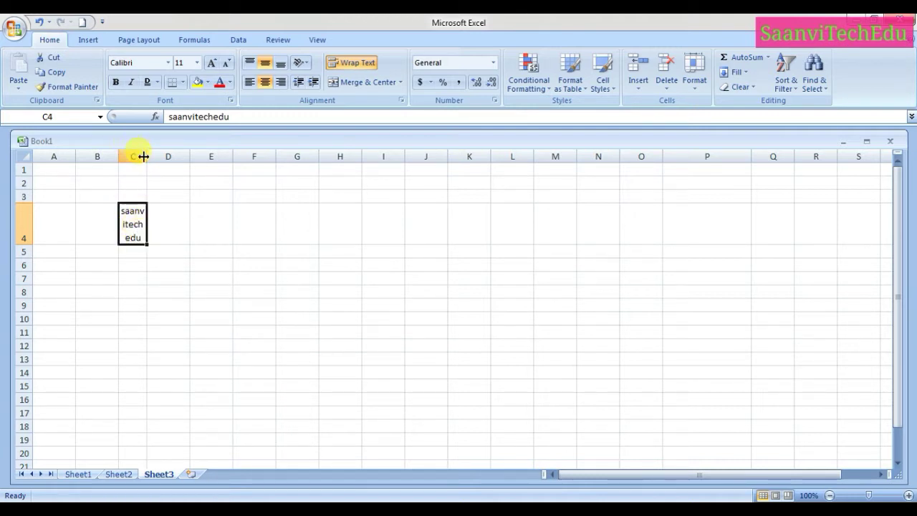
pyautogui.moveTo(143, 156); pyautogui.dragTo(162, 155)
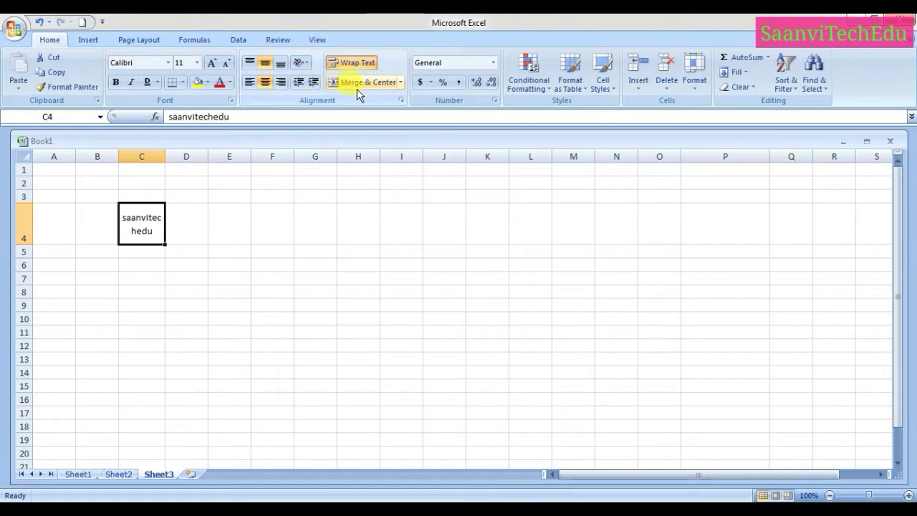
# Enter 'saanvitechedu' in cell G9
pyautogui.click(312, 305)
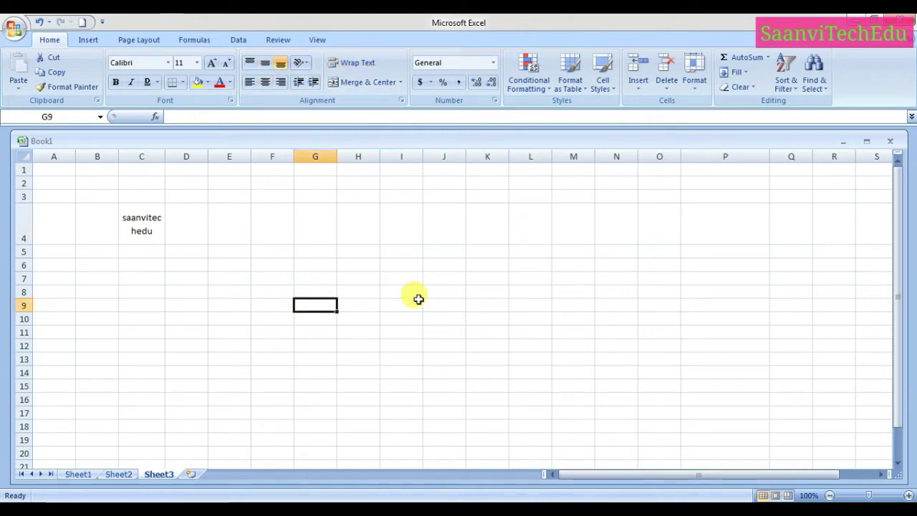
pyautogui.write('saan')
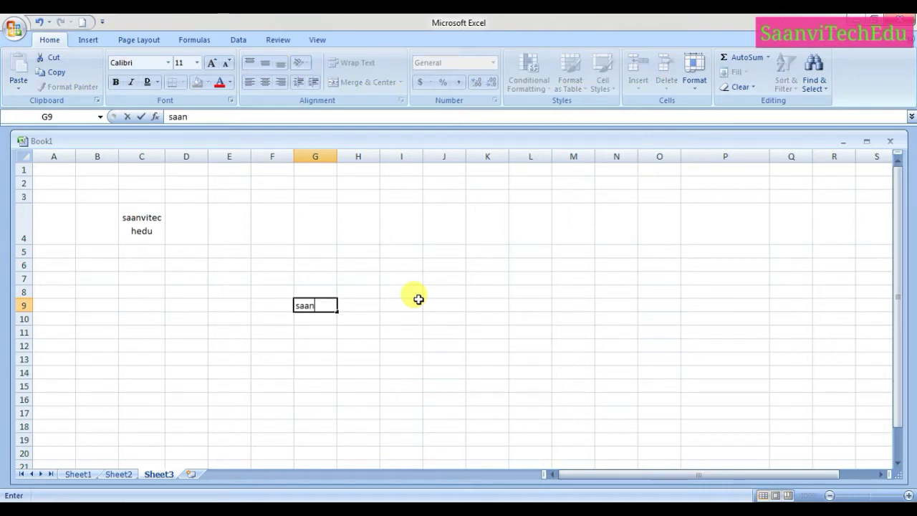
pyautogui.write('vitechedu')
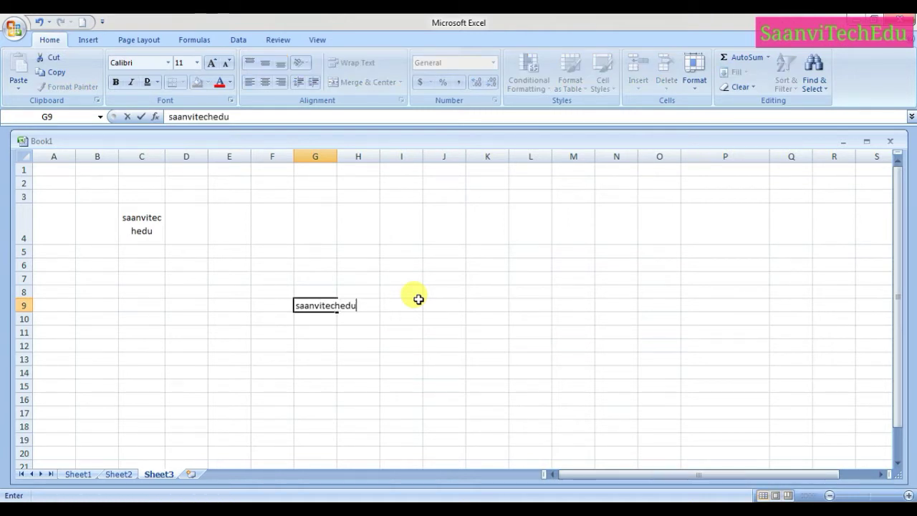
pyautogui.click(383, 333)
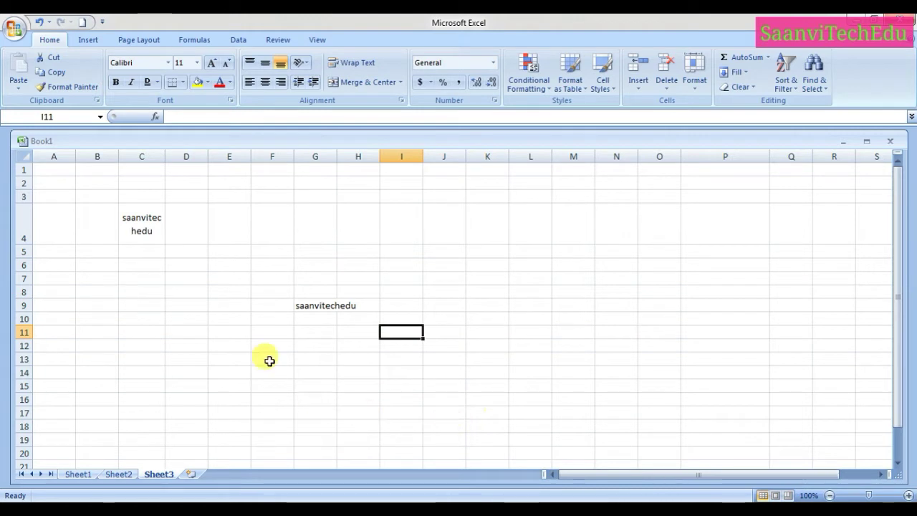
# Merge & Center E8:J10 and middle-align the text in the merged cell
pyautogui.moveTo(224, 283); pyautogui.dragTo(452, 322)
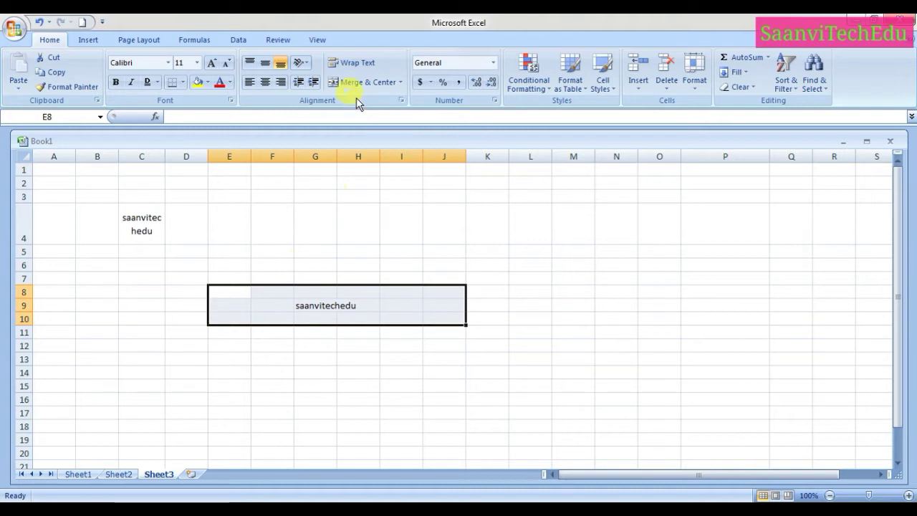
pyautogui.click(401, 82)
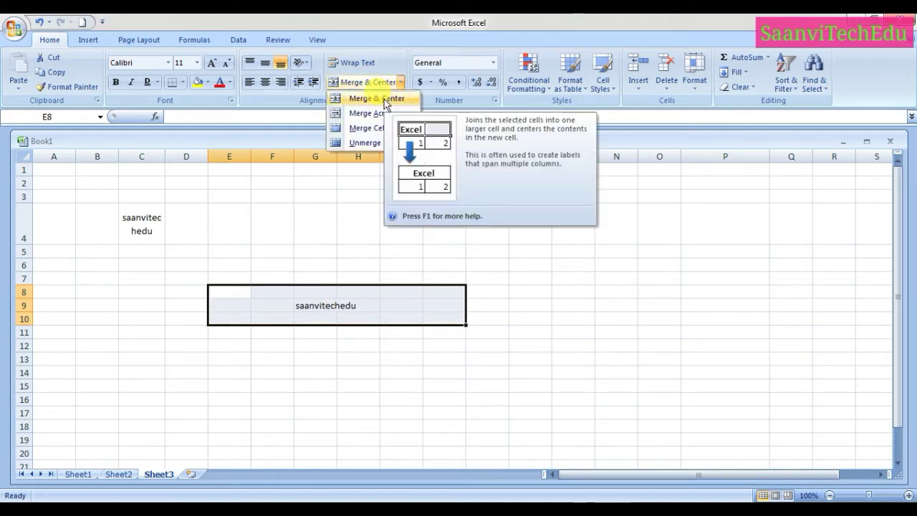
pyautogui.click(384, 99)
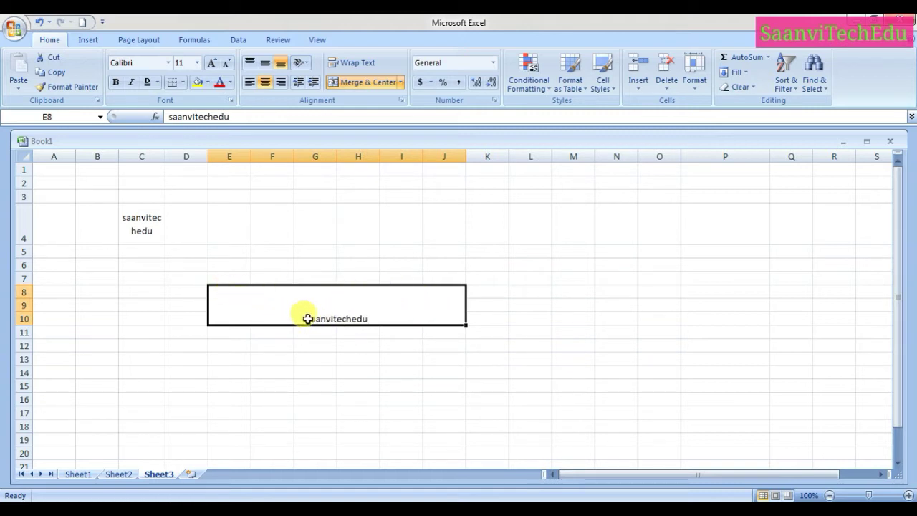
pyautogui.click(266, 64)
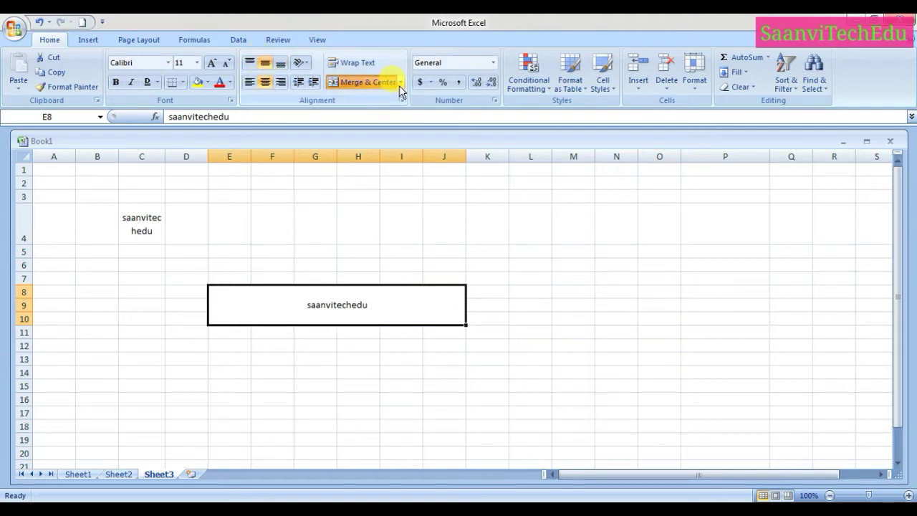
pyautogui.click(264, 360)
pyautogui.click(285, 400)
# Enter 'saanvitechedu' in F16 and apply Merge Across to E15:H17
pyautogui.write('saanvitechedu')
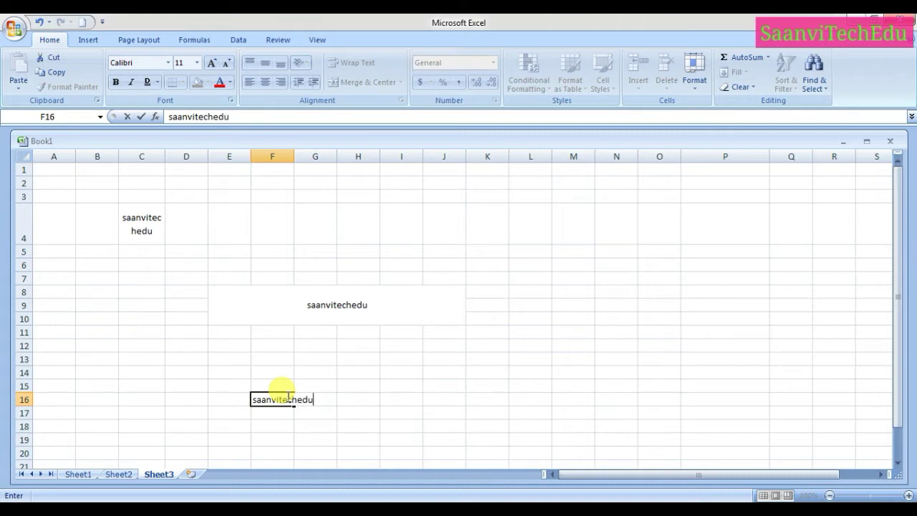
pyautogui.click(360, 399)
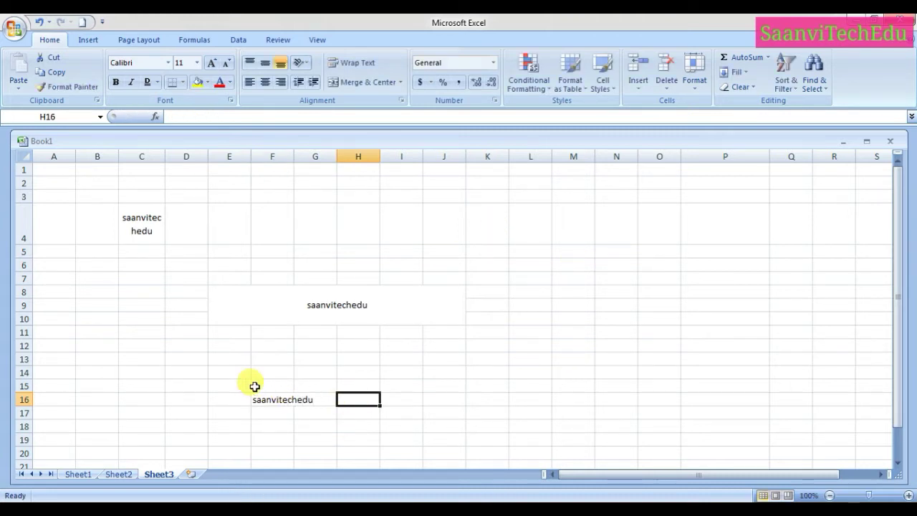
pyautogui.moveTo(225, 384); pyautogui.dragTo(357, 387)
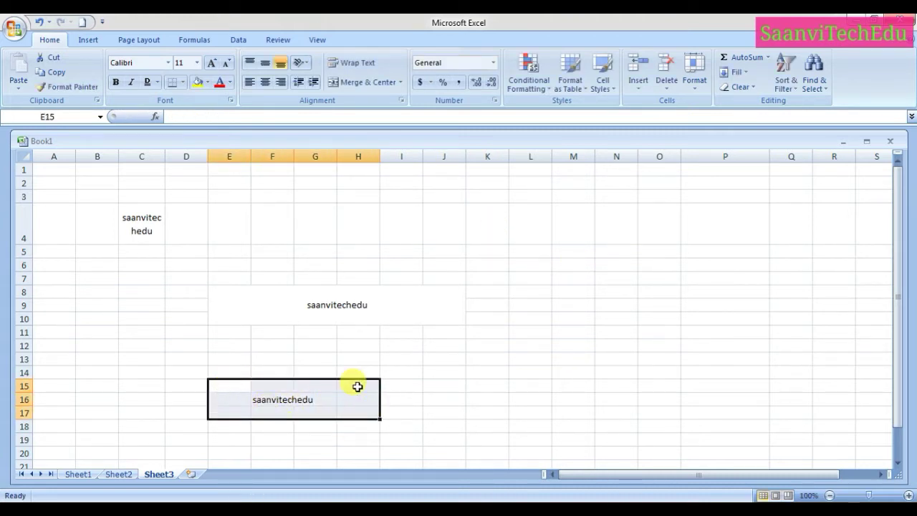
pyautogui.click(400, 82)
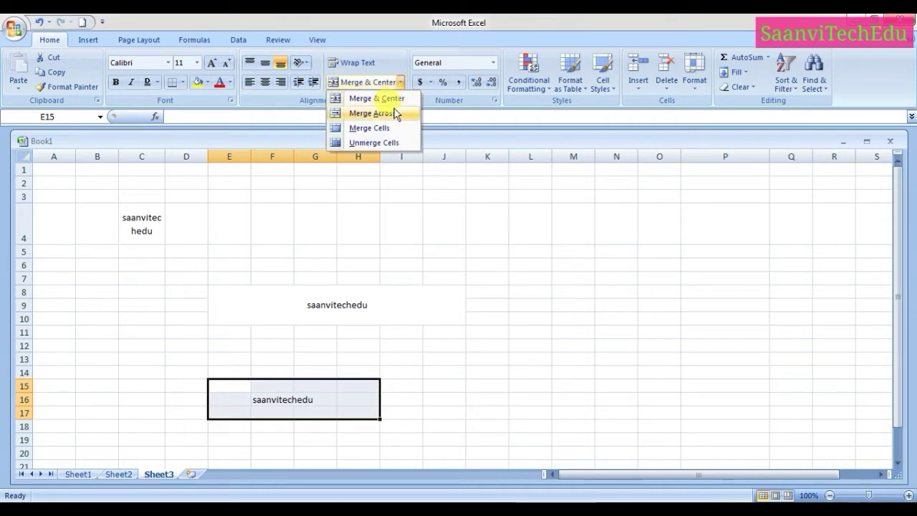
pyautogui.click(394, 113)
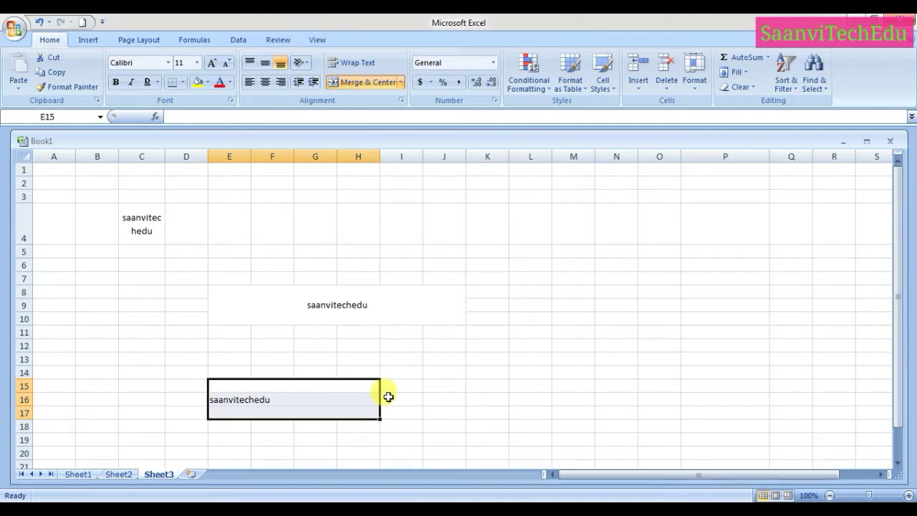
# Check each merged row of E15:H17, then start entering 'saanvitechedu' in L15
pyautogui.click(287, 394)
pyautogui.click(285, 385)
pyautogui.click(280, 410)
pyautogui.click(274, 391)
pyautogui.click(275, 400)
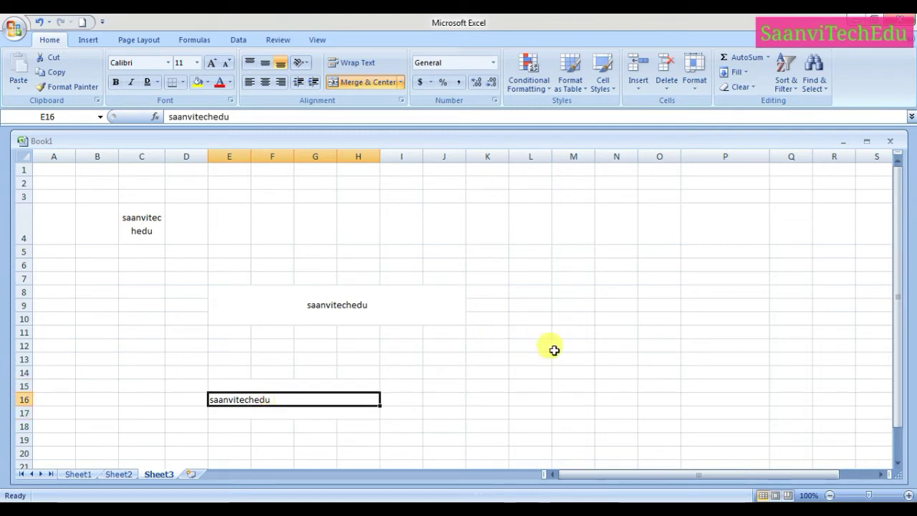
pyautogui.click(530, 387)
pyautogui.write('saanvitechedu')
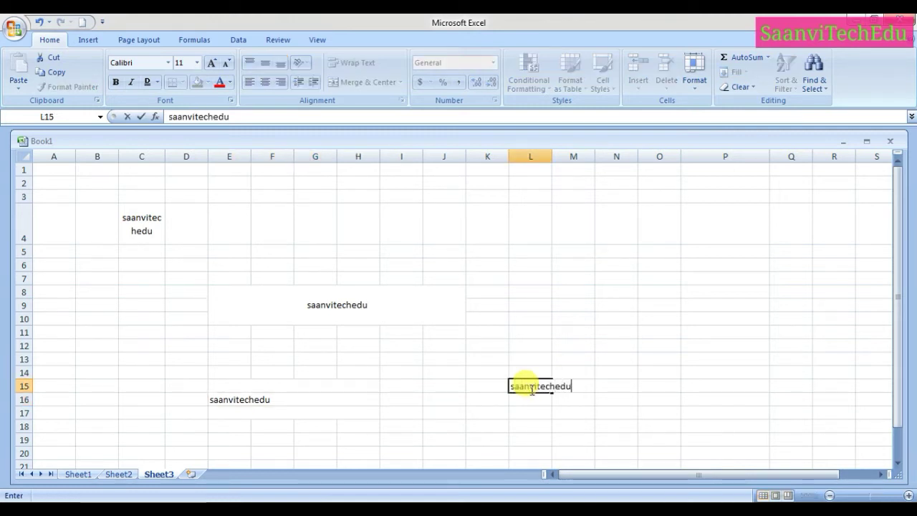
# Merge J14:N16 with Merge Cells and centre 'saanvitechedu' both vertically and horizontally
pyautogui.moveTo(462, 371); pyautogui.dragTo(605, 404)
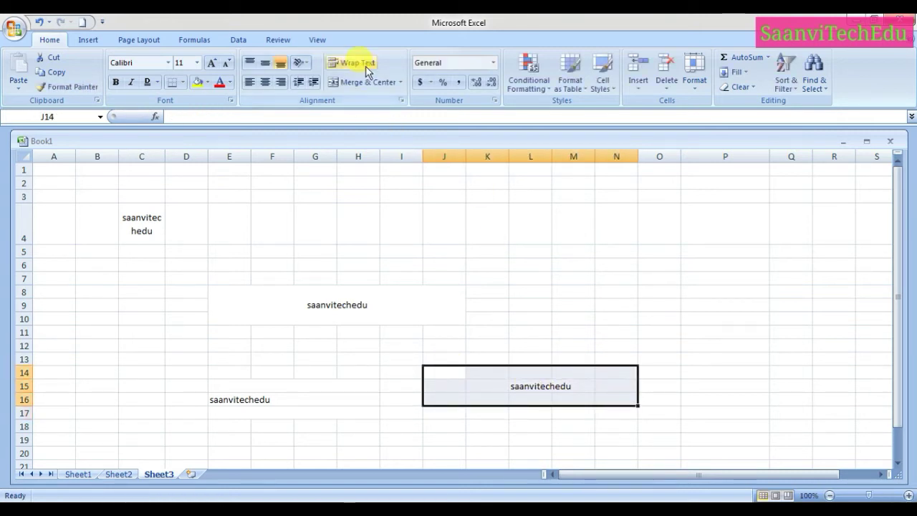
pyautogui.click(400, 82)
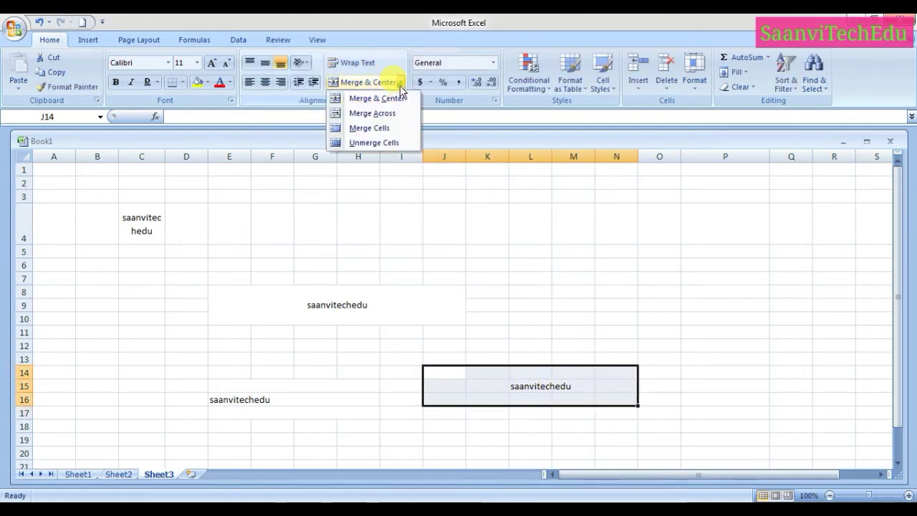
pyautogui.click(395, 128)
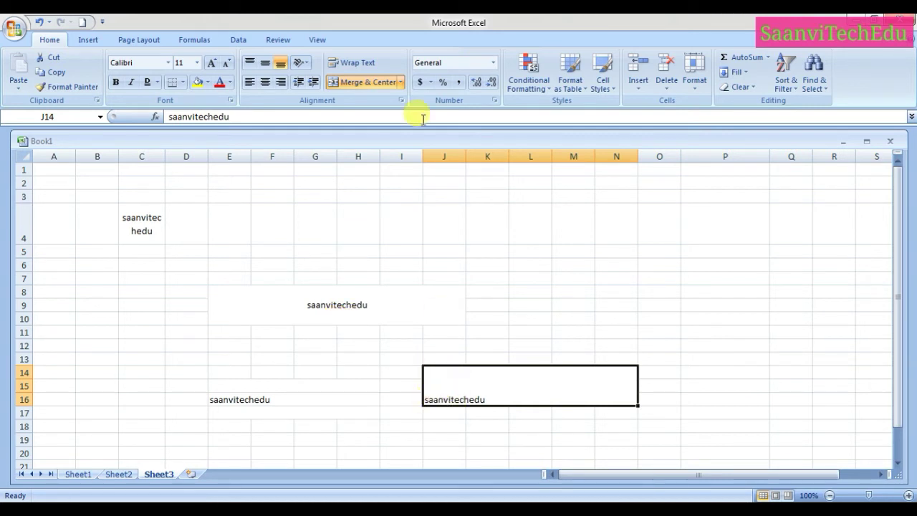
pyautogui.click(265, 62)
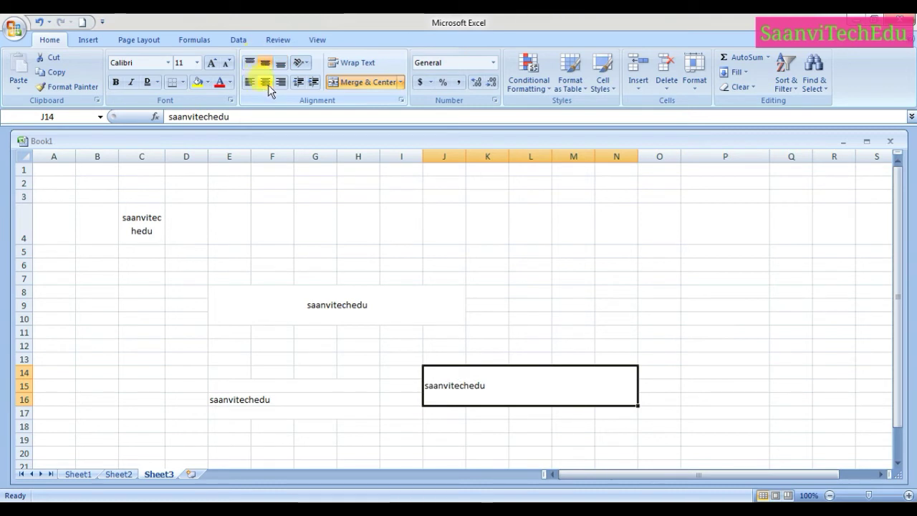
pyautogui.click(266, 82)
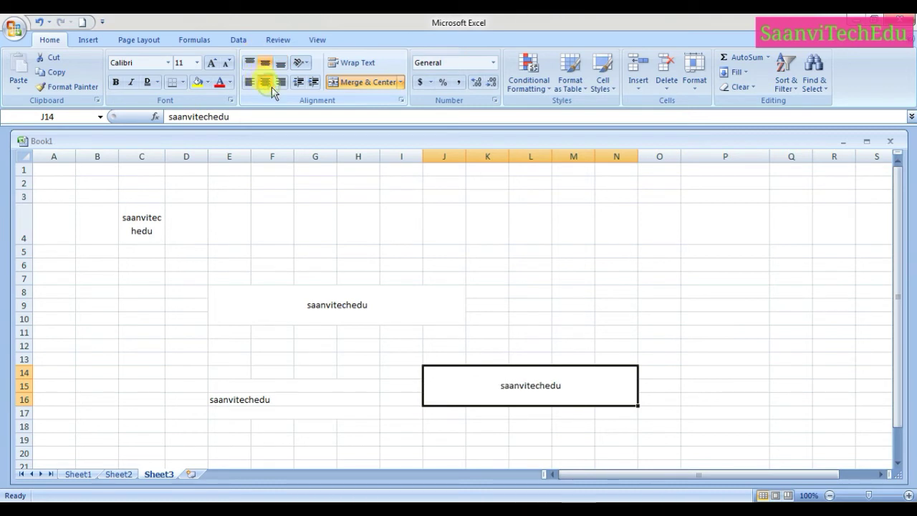
# Select the merged range E15:H17
pyautogui.click(401, 82)
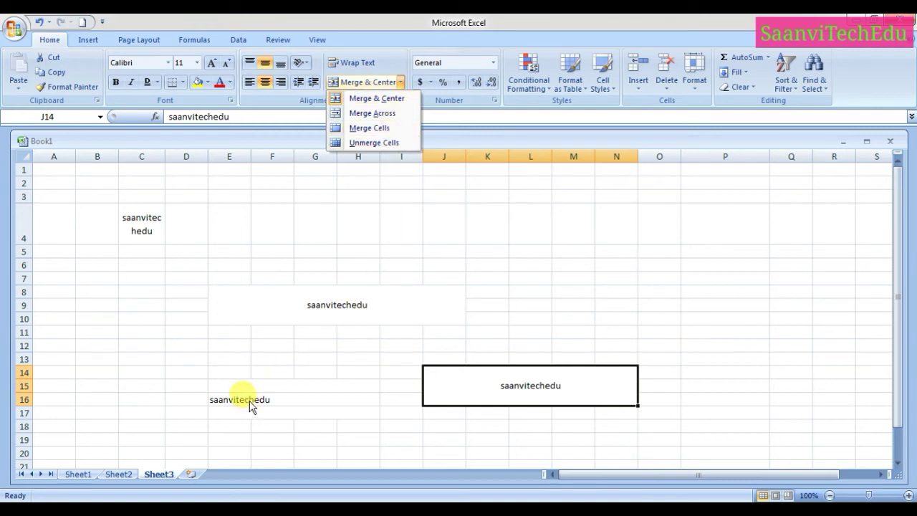
pyautogui.click(211, 382)
pyautogui.moveTo(213, 382); pyautogui.dragTo(283, 411)
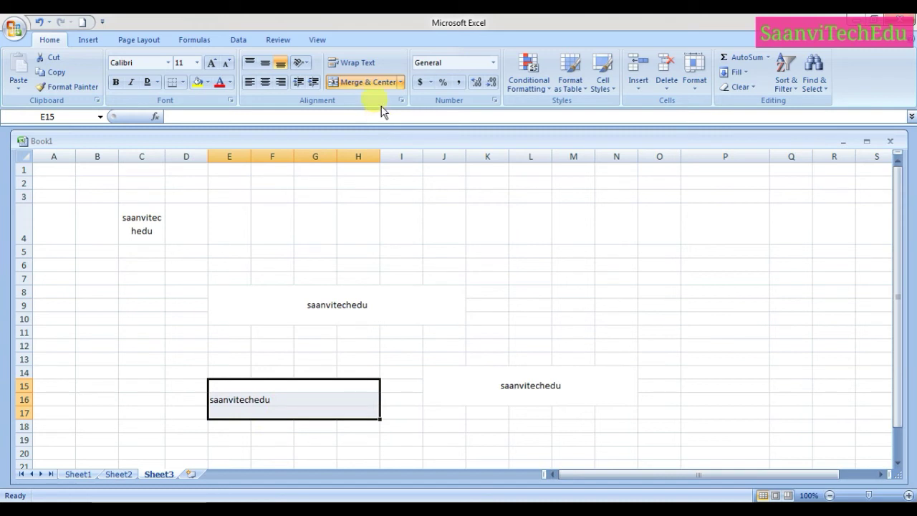
# Unmerge E15:H17 with Unmerge Cells, leaving 'saanvitechedu' in E16, then deselect
pyautogui.click(400, 82)
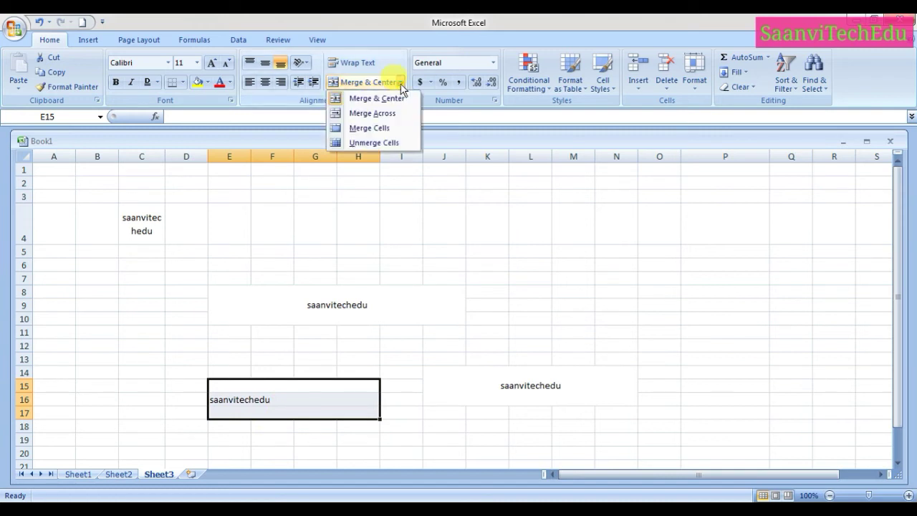
pyautogui.click(390, 143)
pyautogui.click(406, 371)
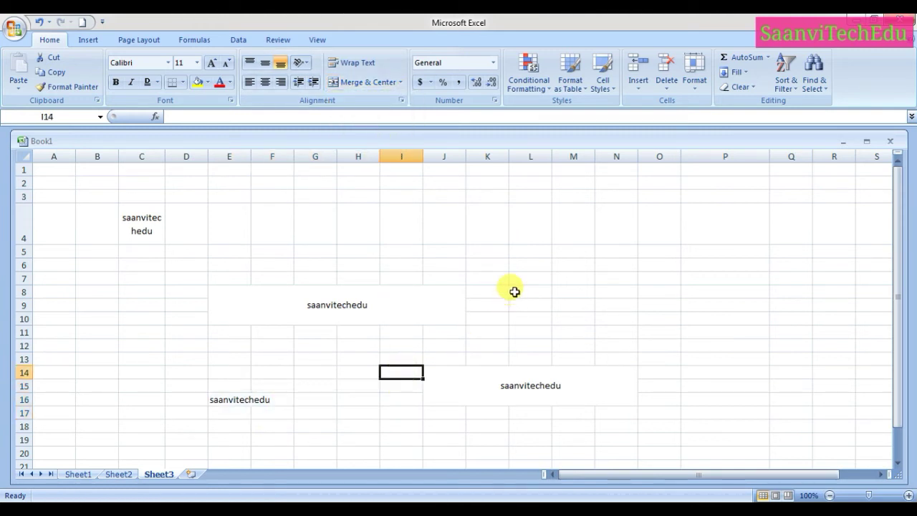